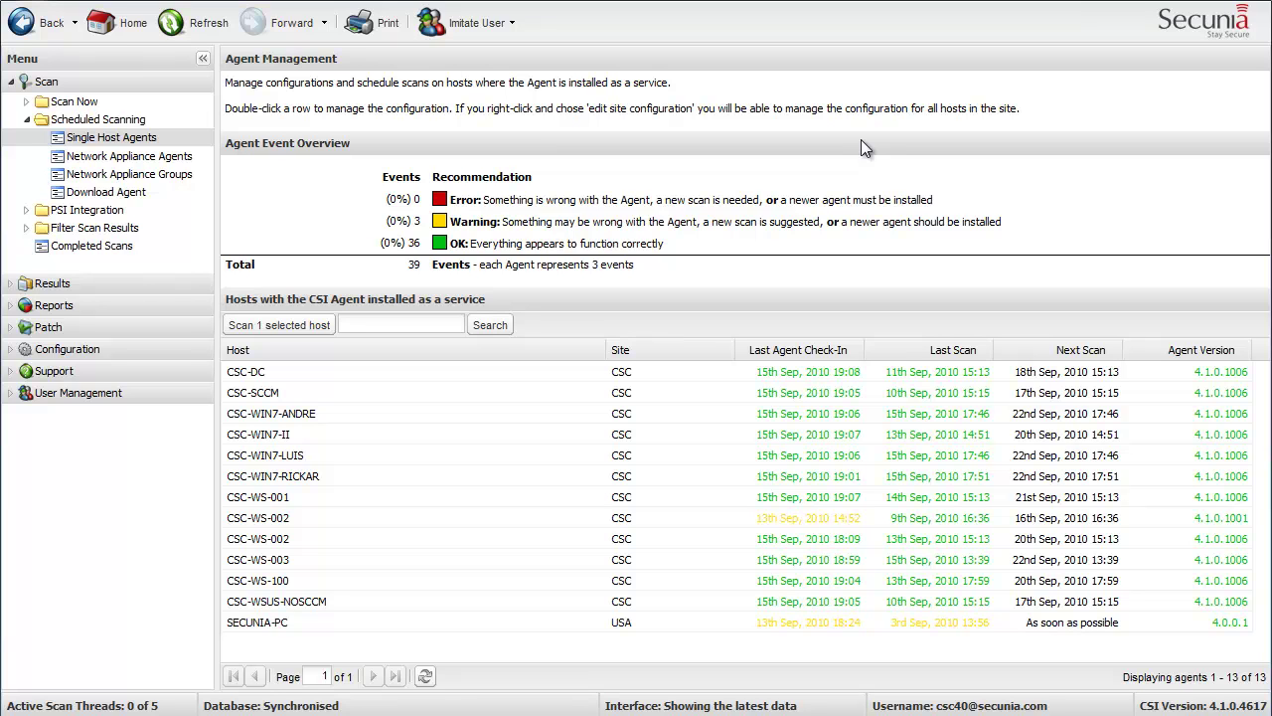
- Review the scan result overview and the detected program list of host CSC-WS-003 in the host results
left_click(11, 83)
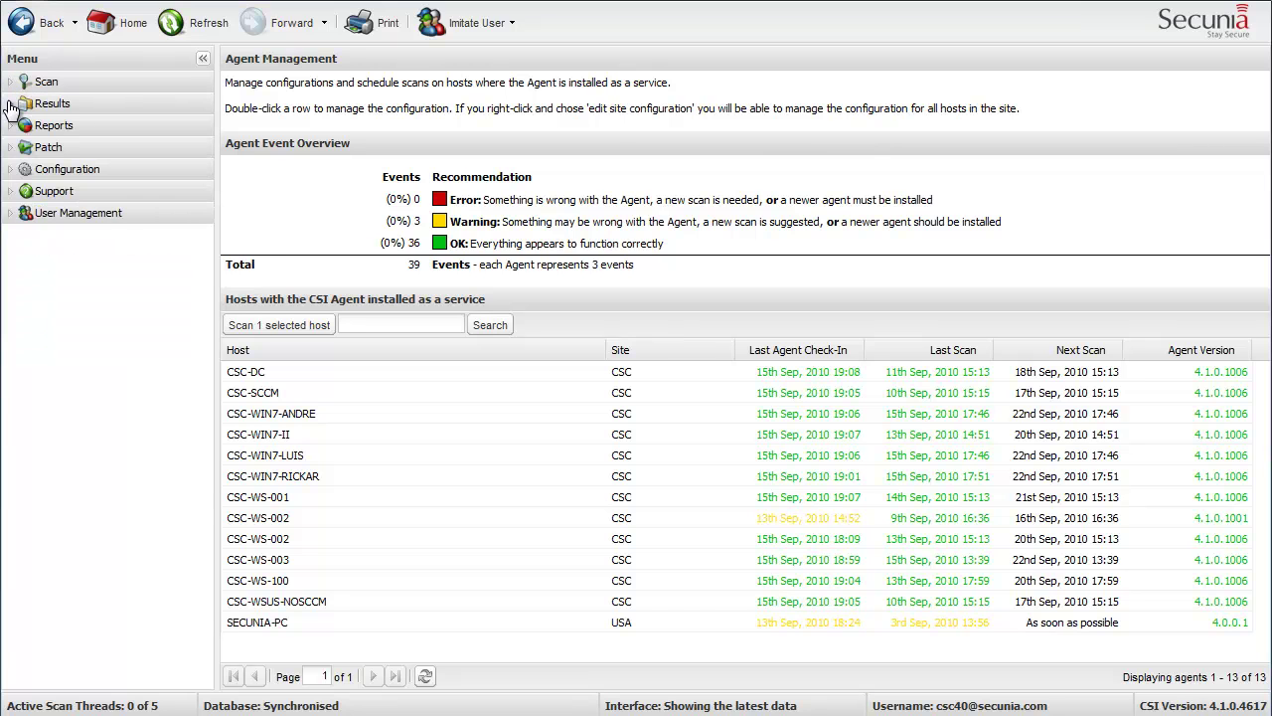
left_click(11, 103)
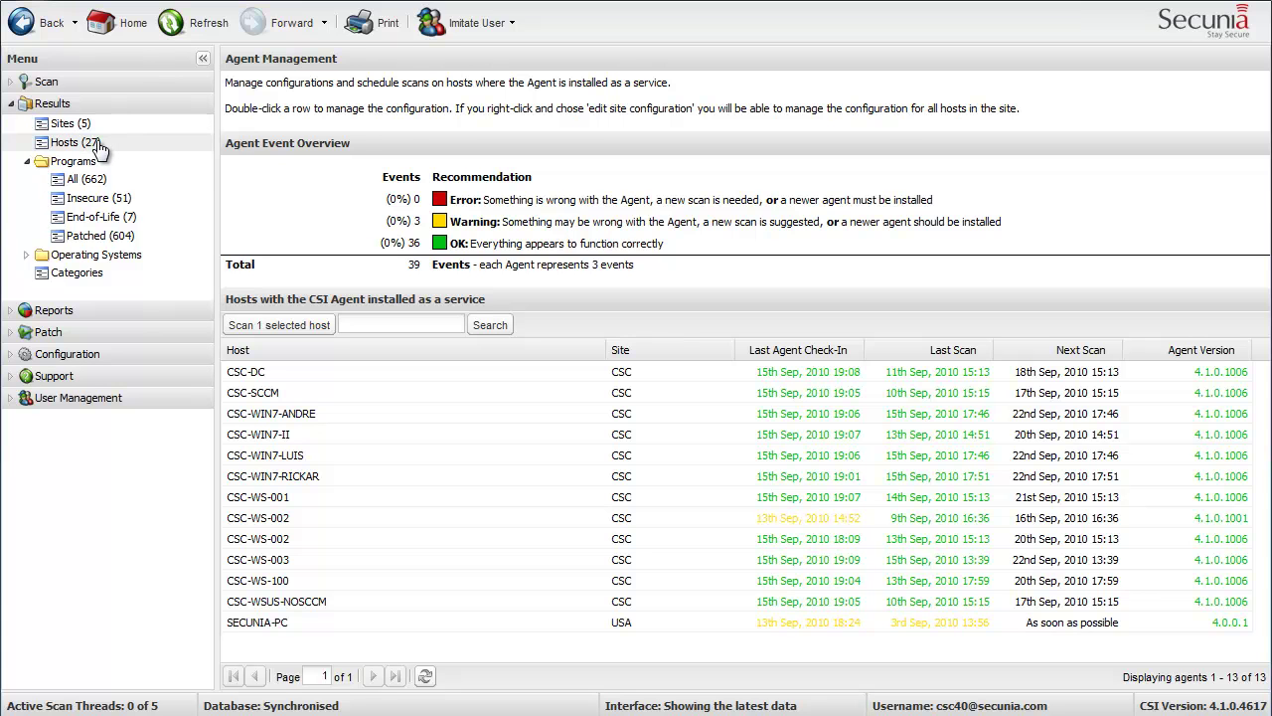
left_click(99, 147)
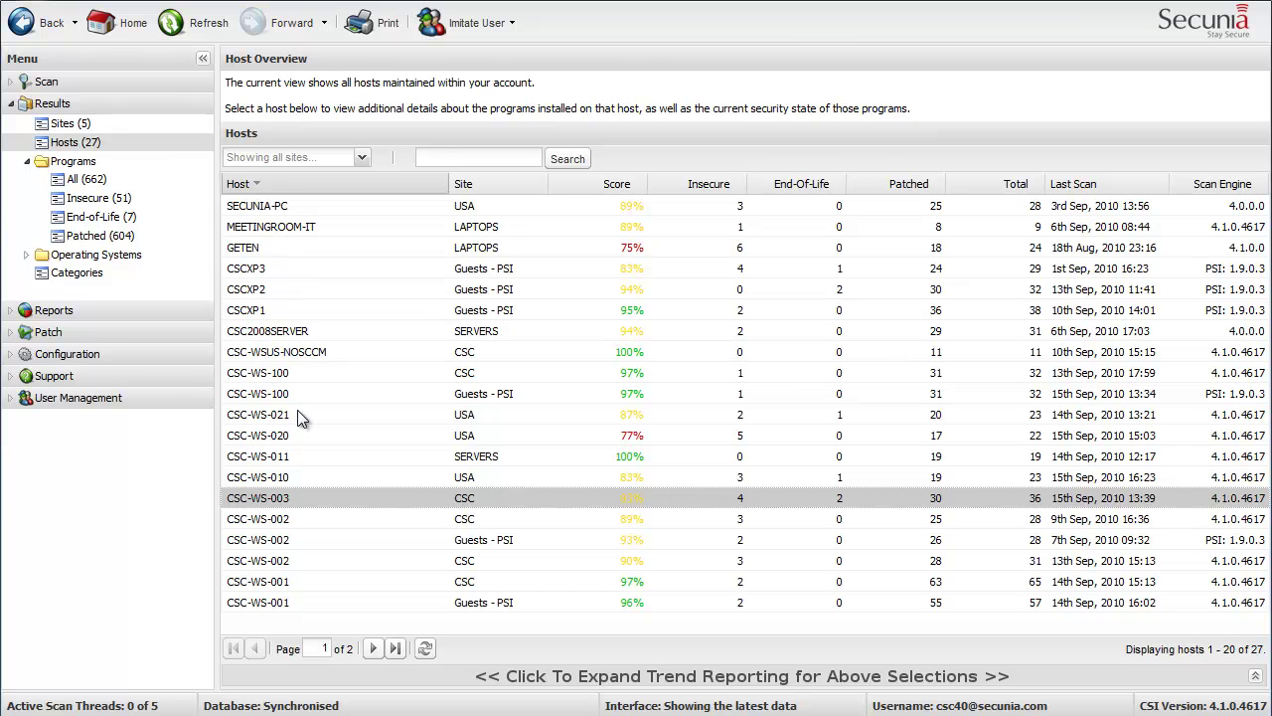
right_click(305, 501)
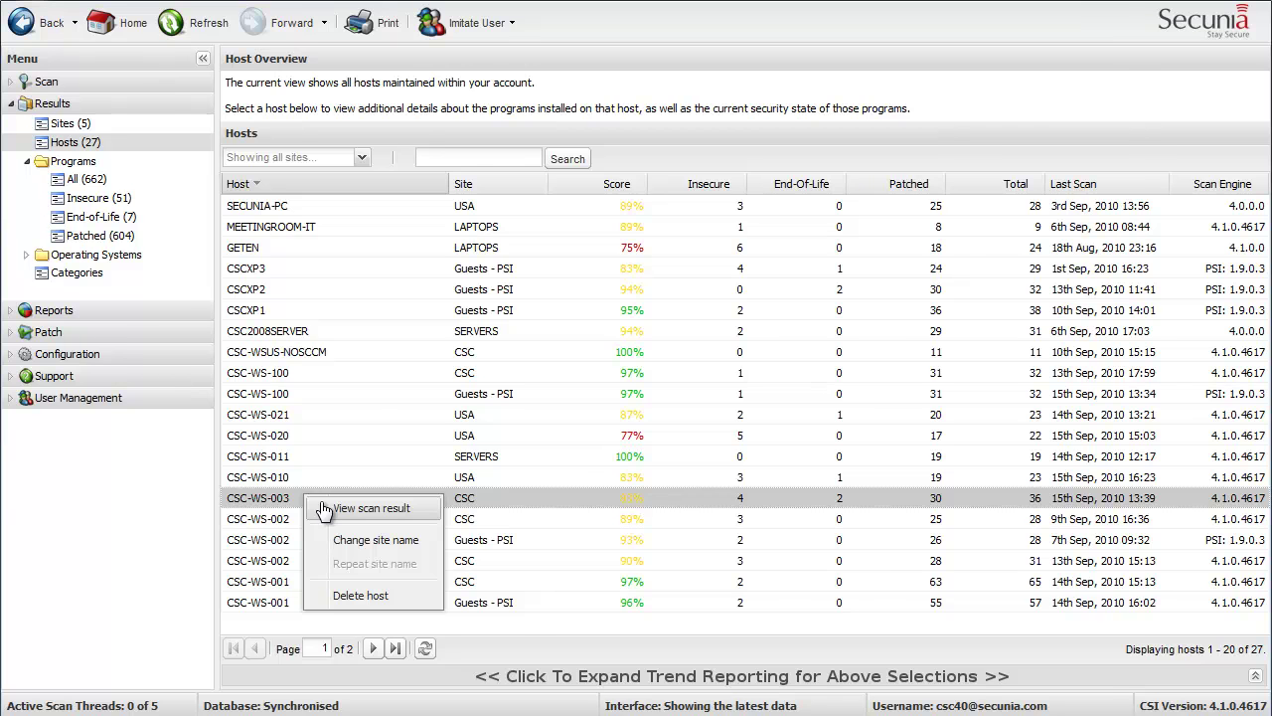
left_click(325, 510)
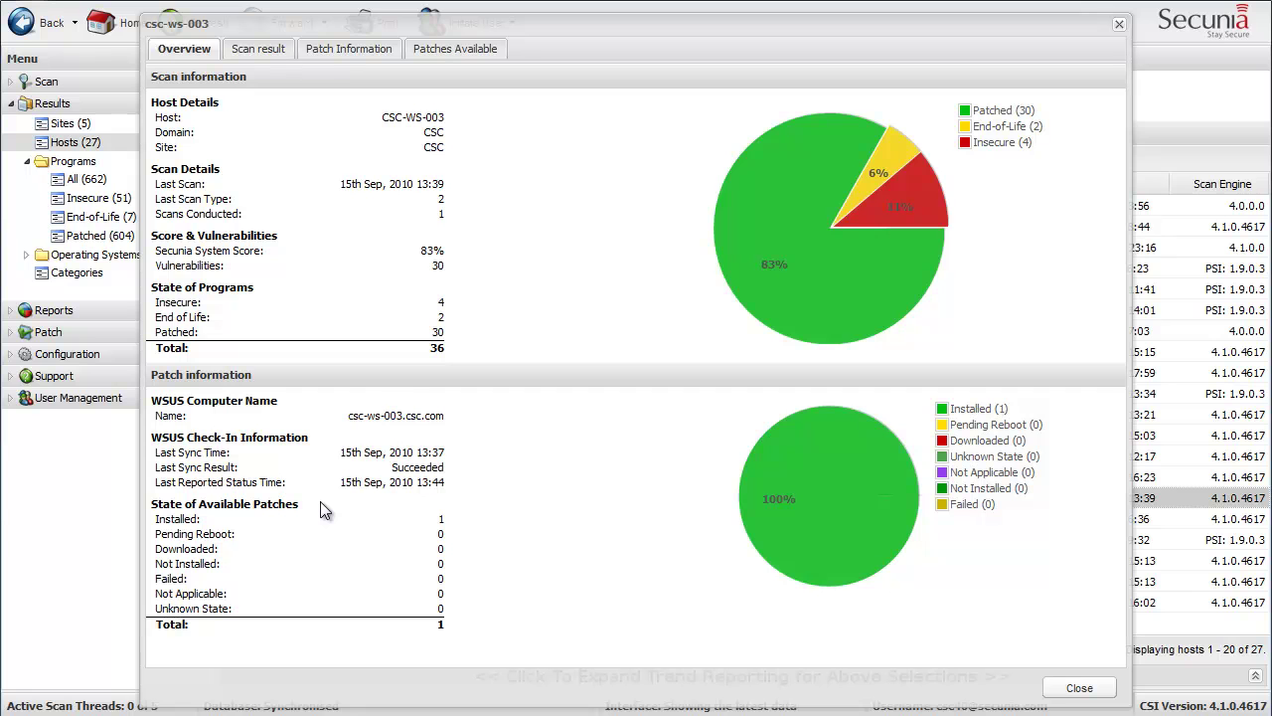
left_click(450, 351)
left_click(268, 50)
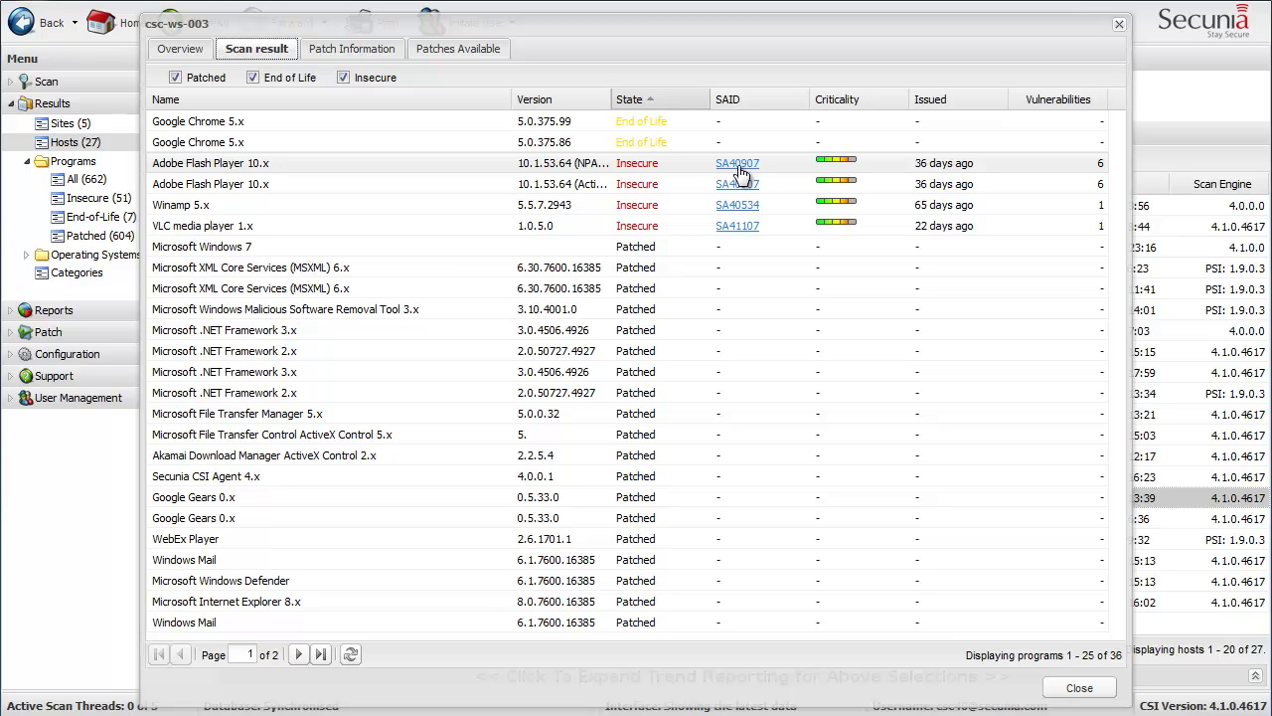
left_click(1119, 24)
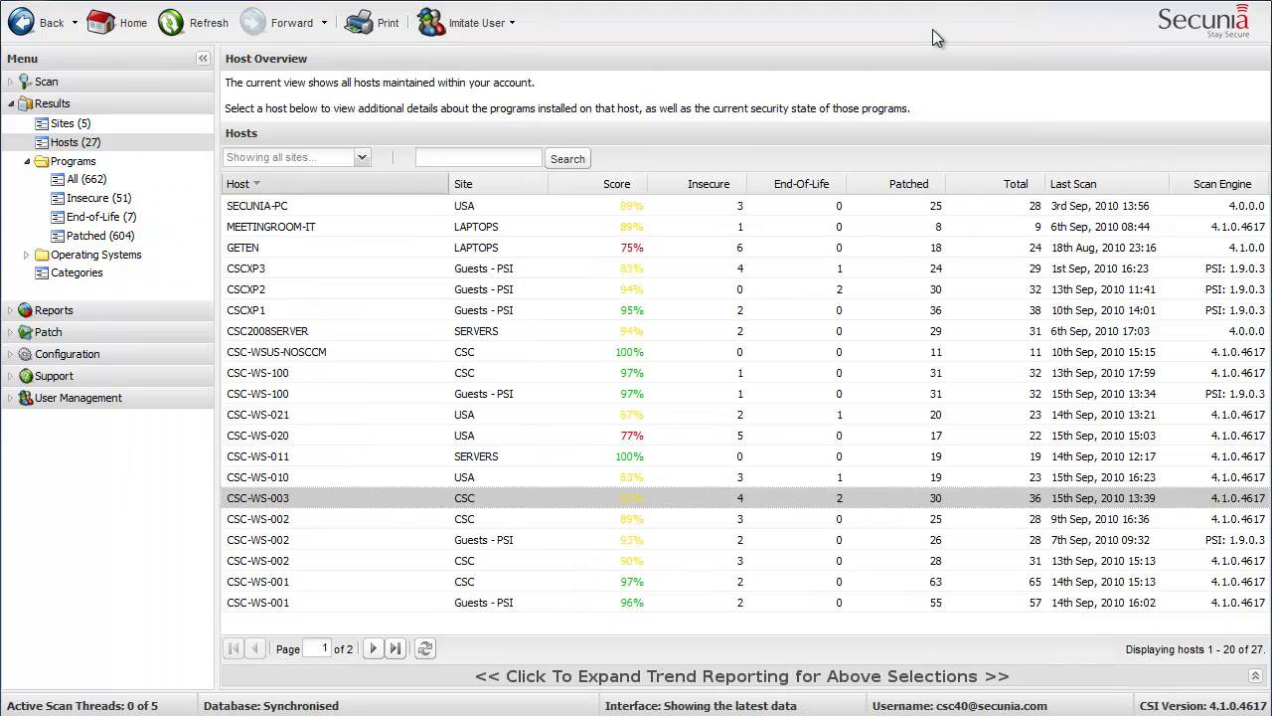
- Review the lists of all, insecure, end-of-life and patched programs, sorting the insecure ones by criticality and by hosts
left_click(84, 182)
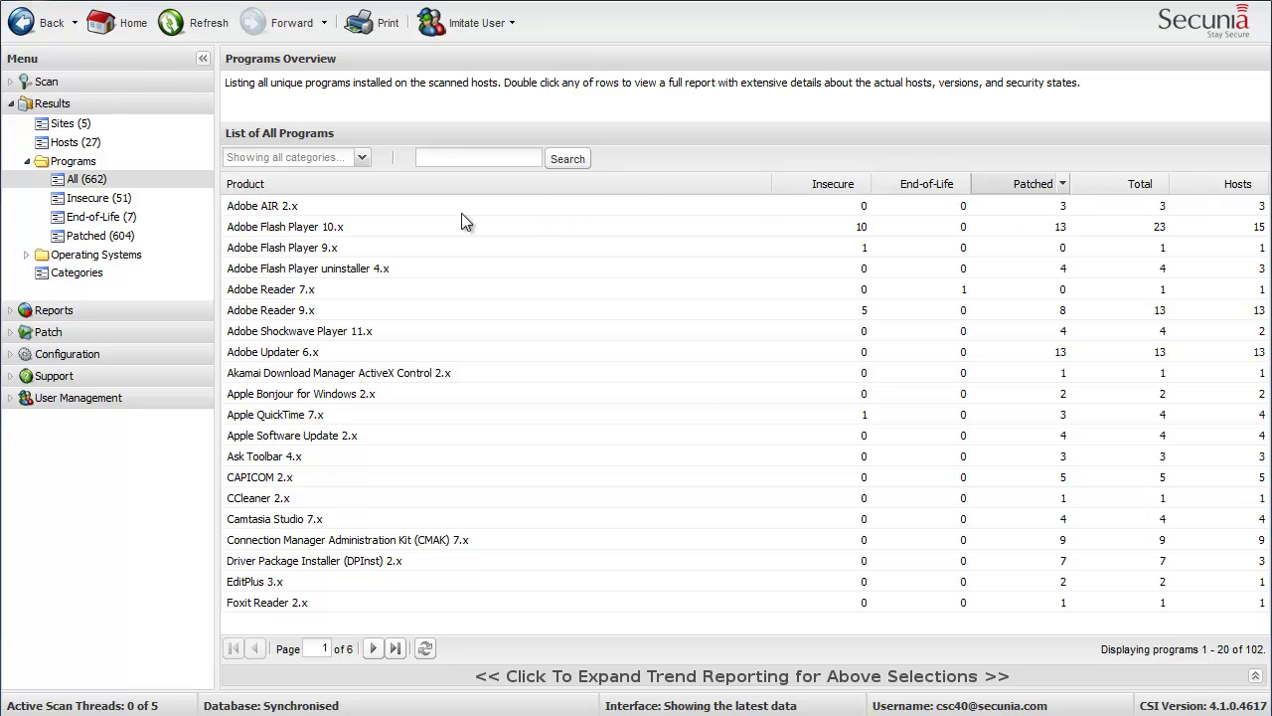
left_click(100, 205)
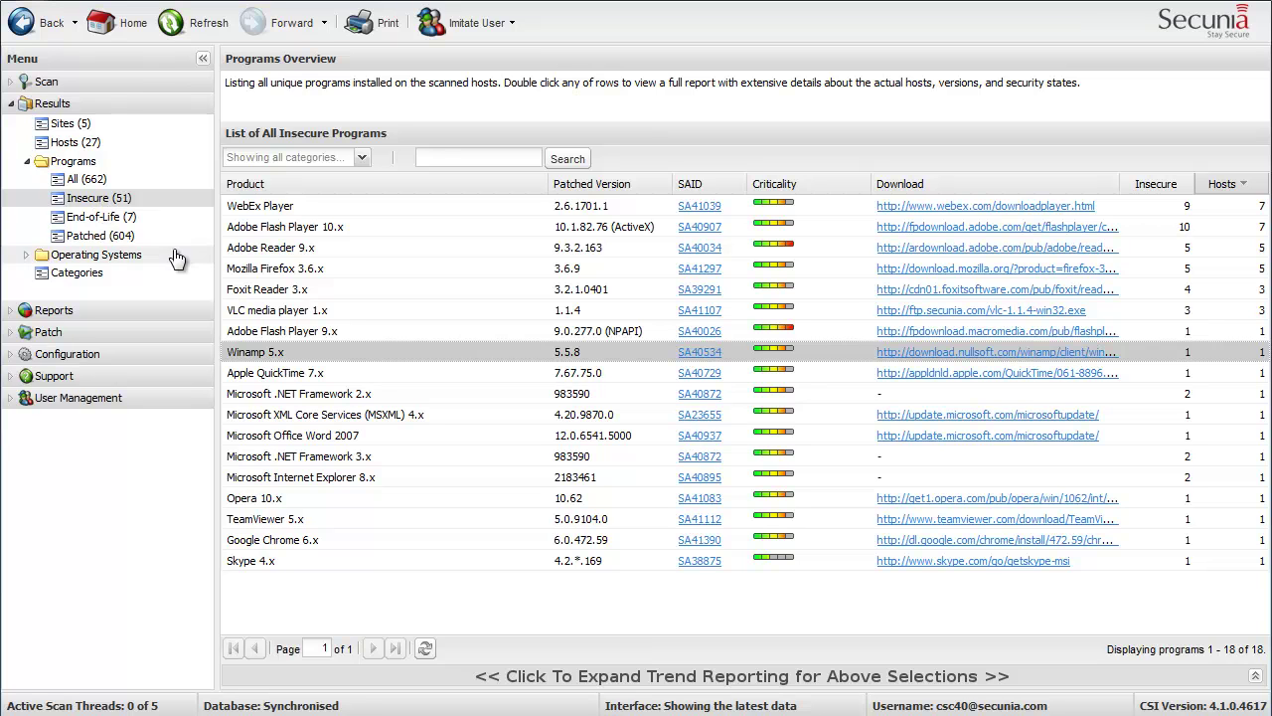
left_click(805, 184)
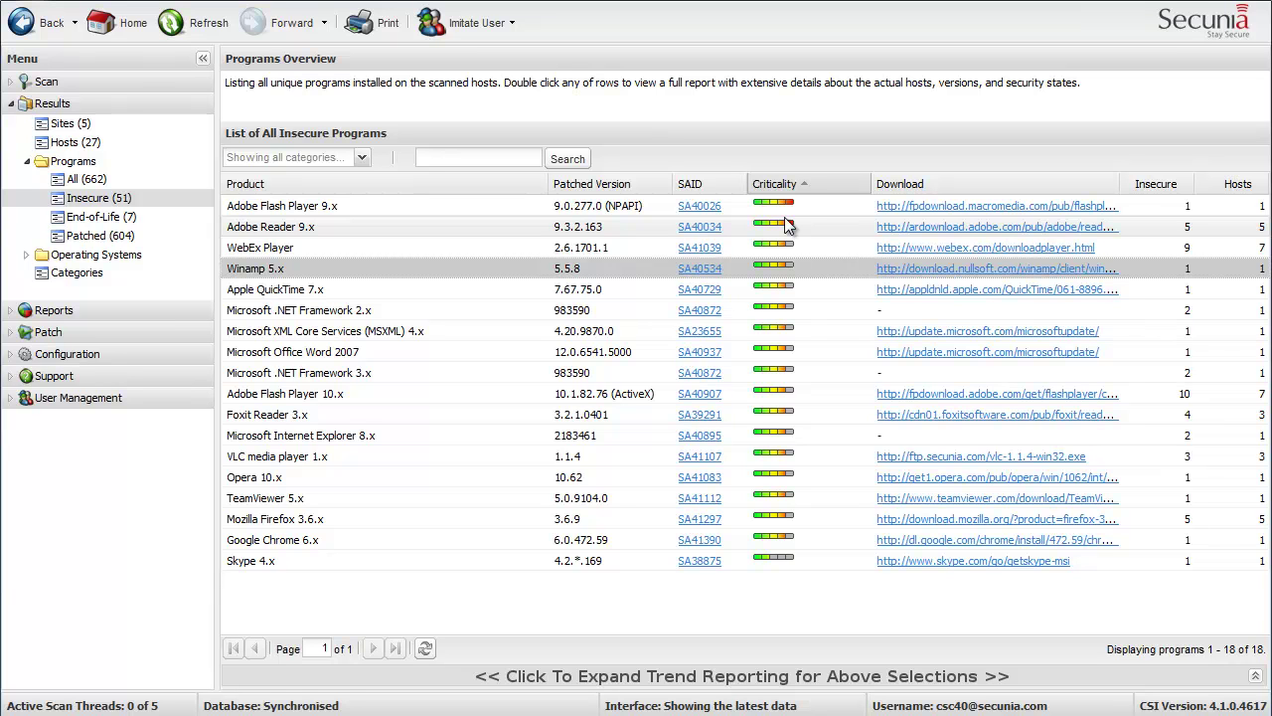
left_click(1232, 188)
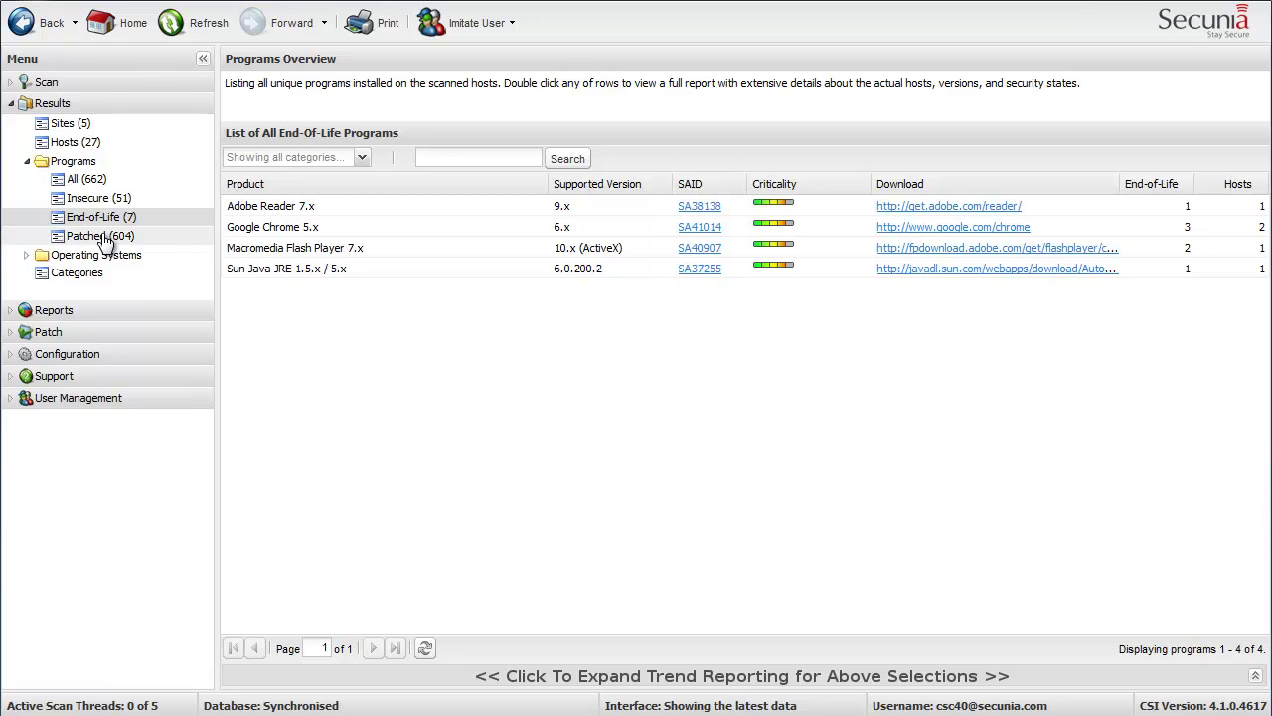
left_click(105, 241)
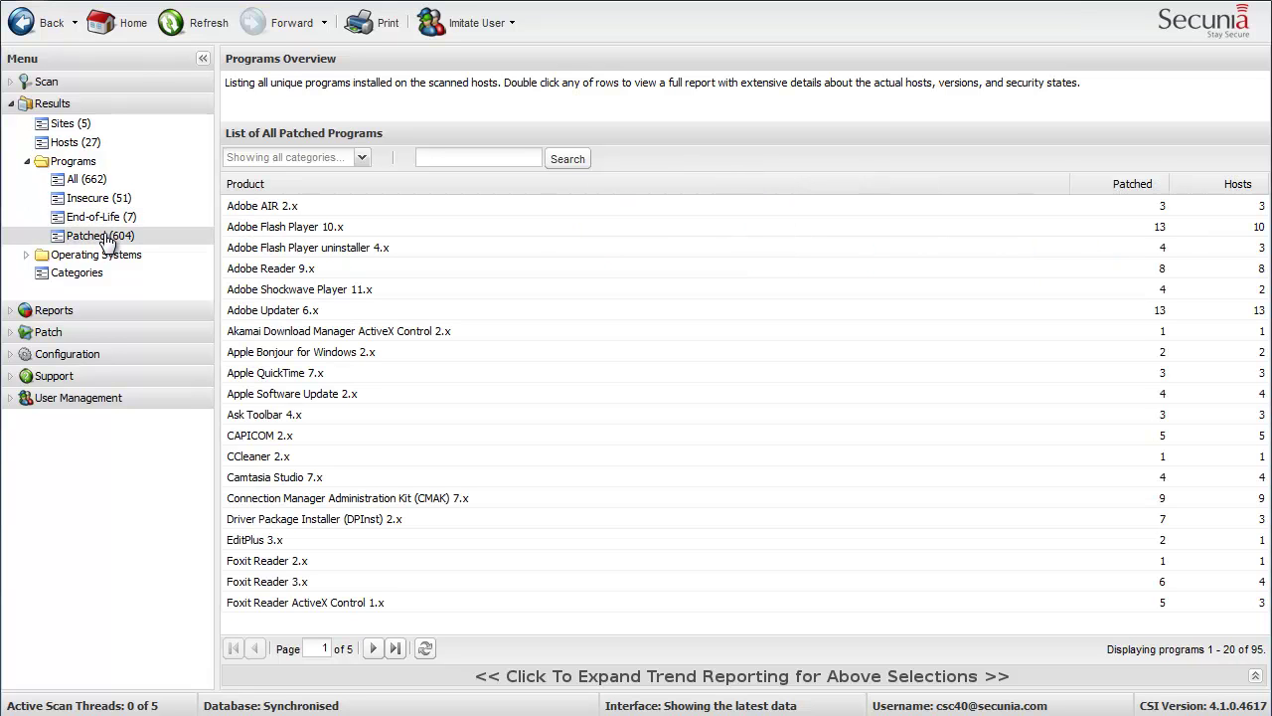
- Examine the WSUS server connection, signing certificate and group policy status in the patch configuration
left_click(12, 105)
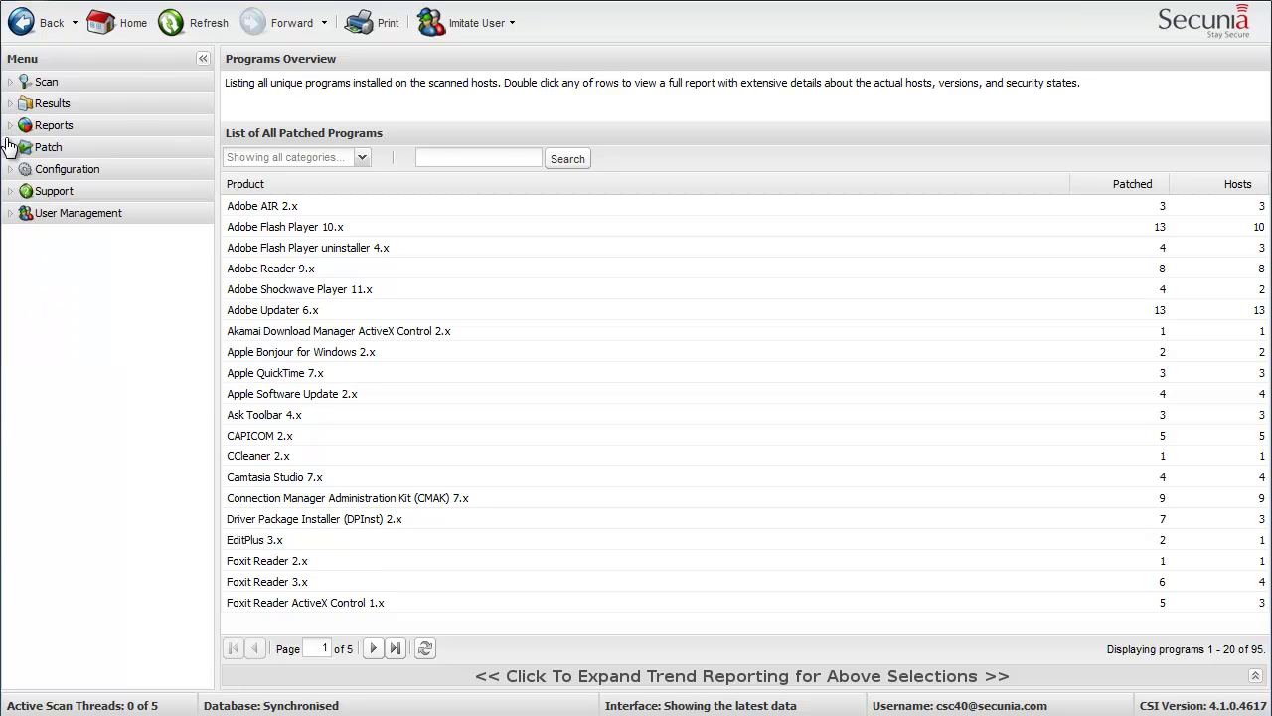
left_click(9, 149)
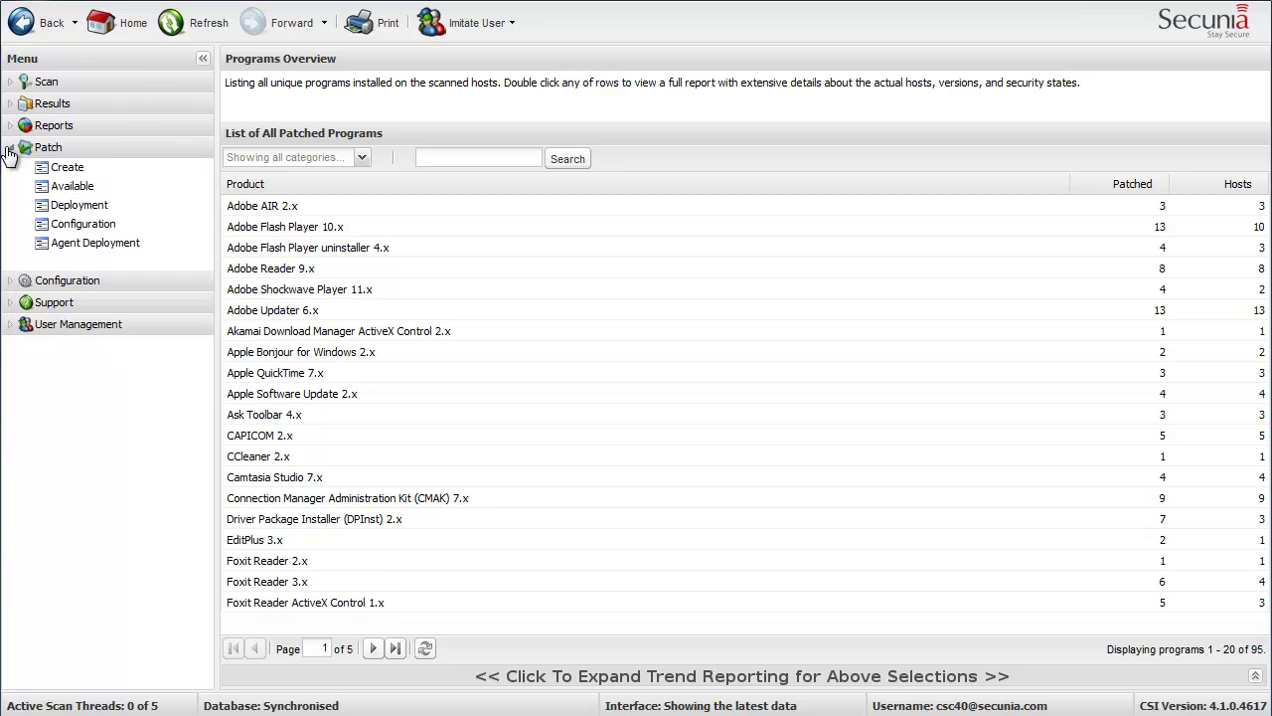
left_click(62, 229)
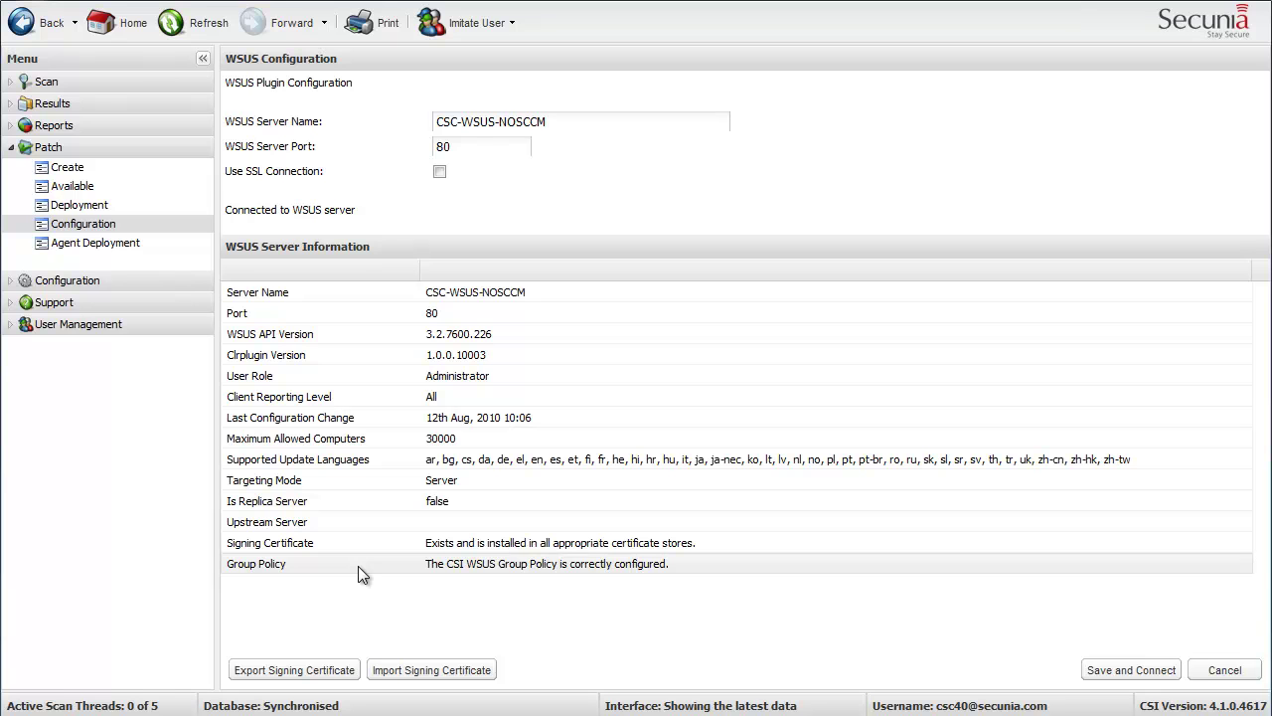
- Start an update package for Adobe Flash Player 10.x, version 10.1.82.76 (ActiveX), and apply it to all five installation paths
left_click(90, 173)
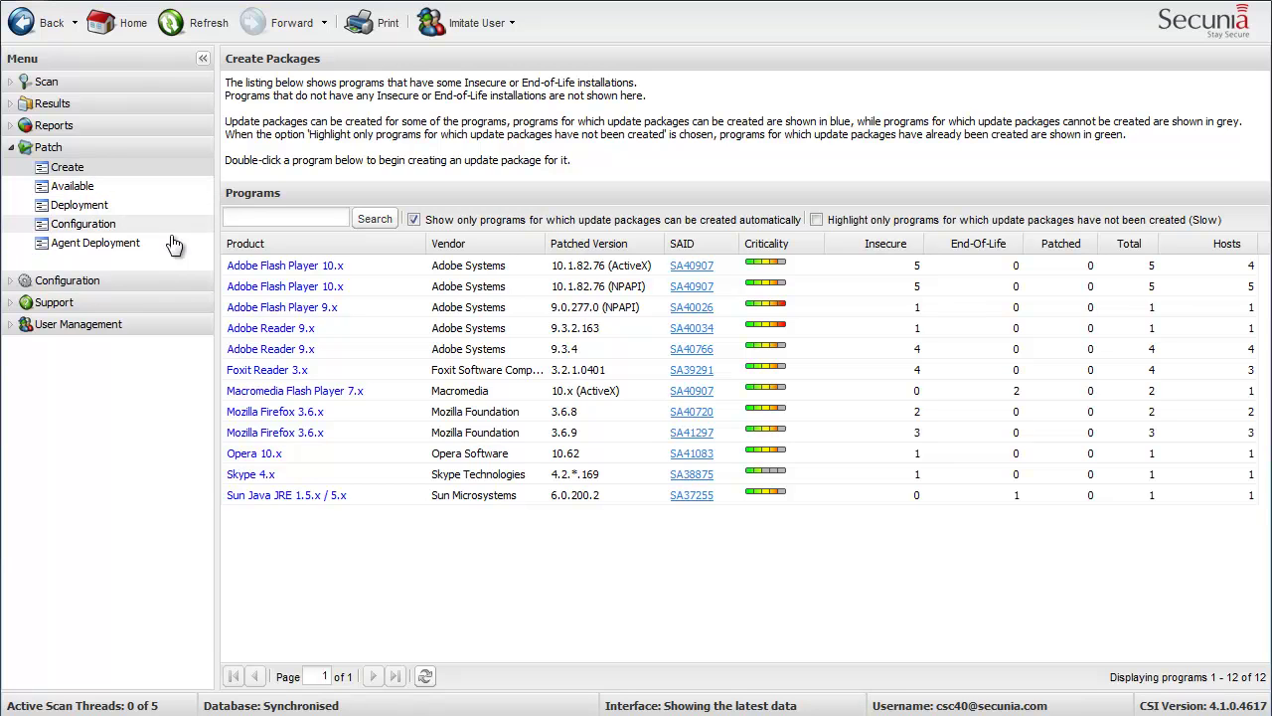
right_click(311, 273)
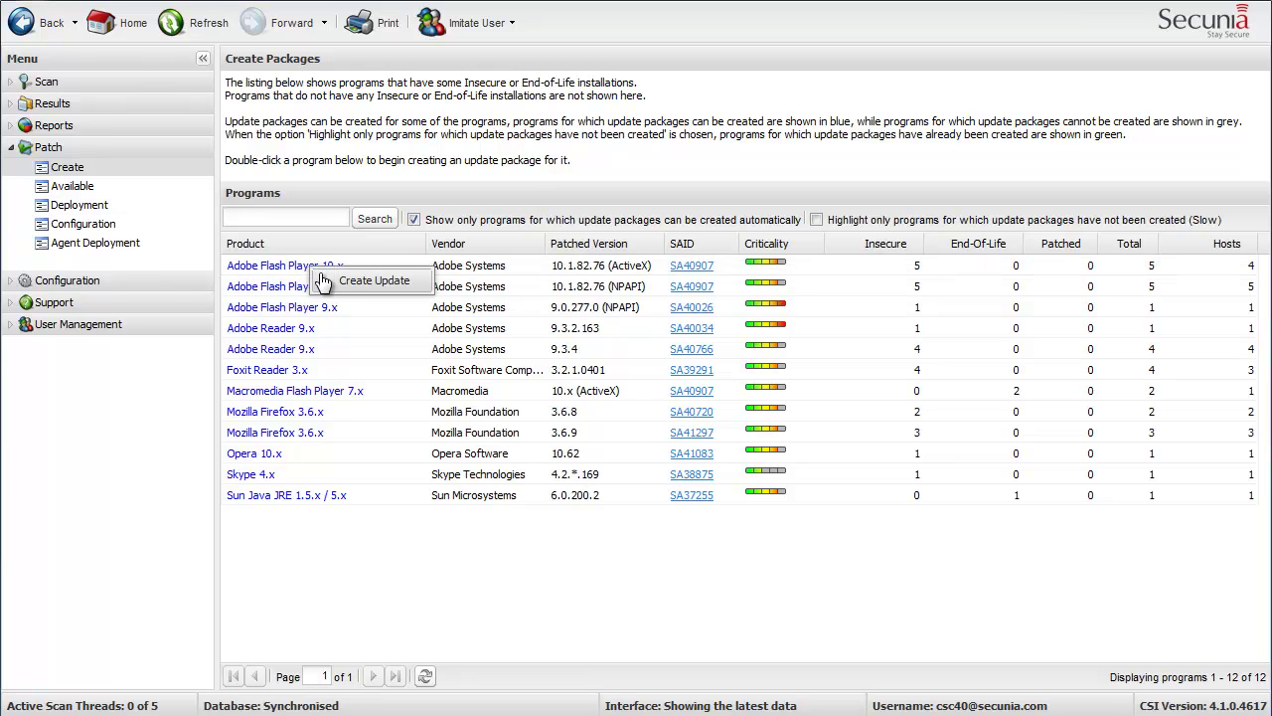
left_click(339, 282)
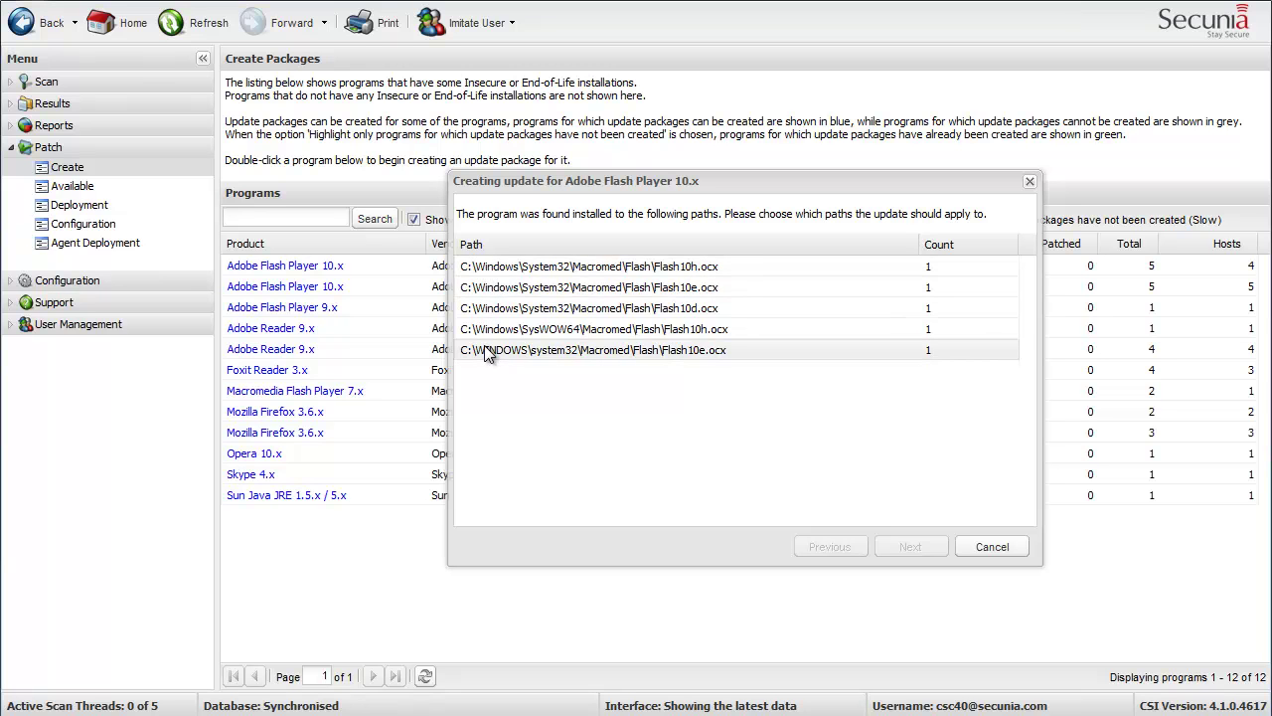
left_click(478, 266)
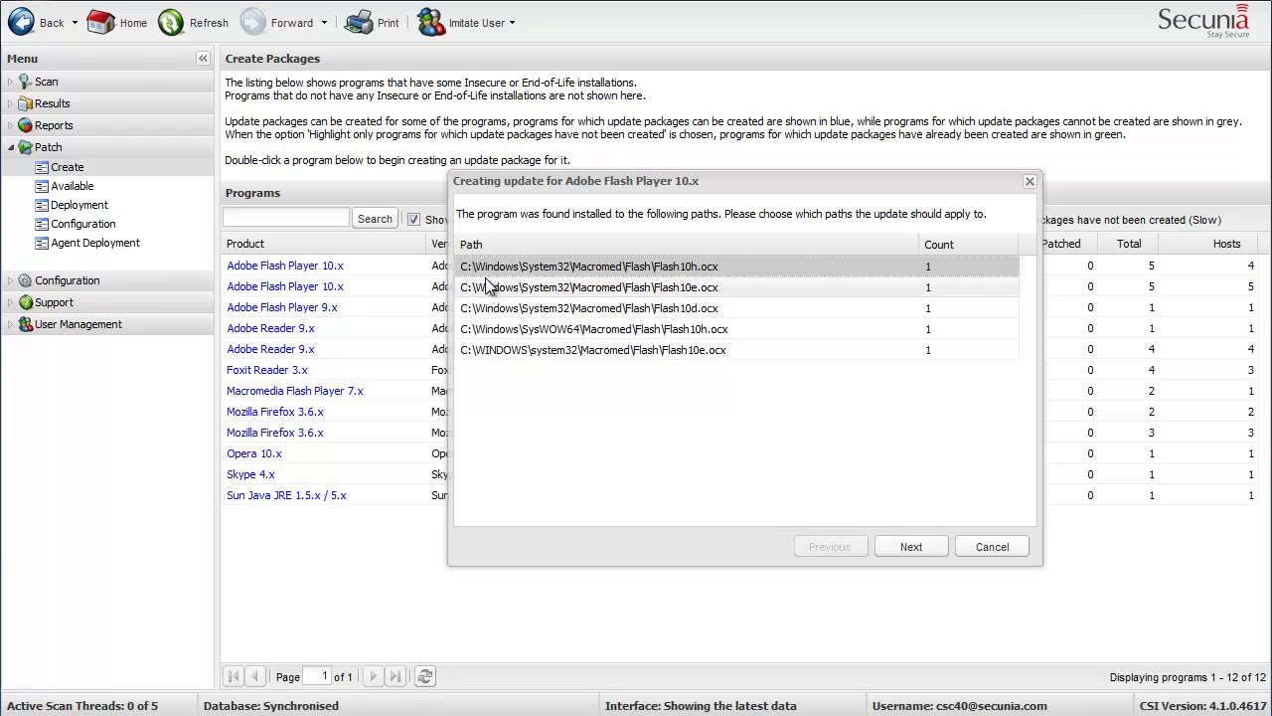
left_click(485, 287, "ctrl")
left_click(487, 309, "ctrl")
left_click(489, 329, "ctrl")
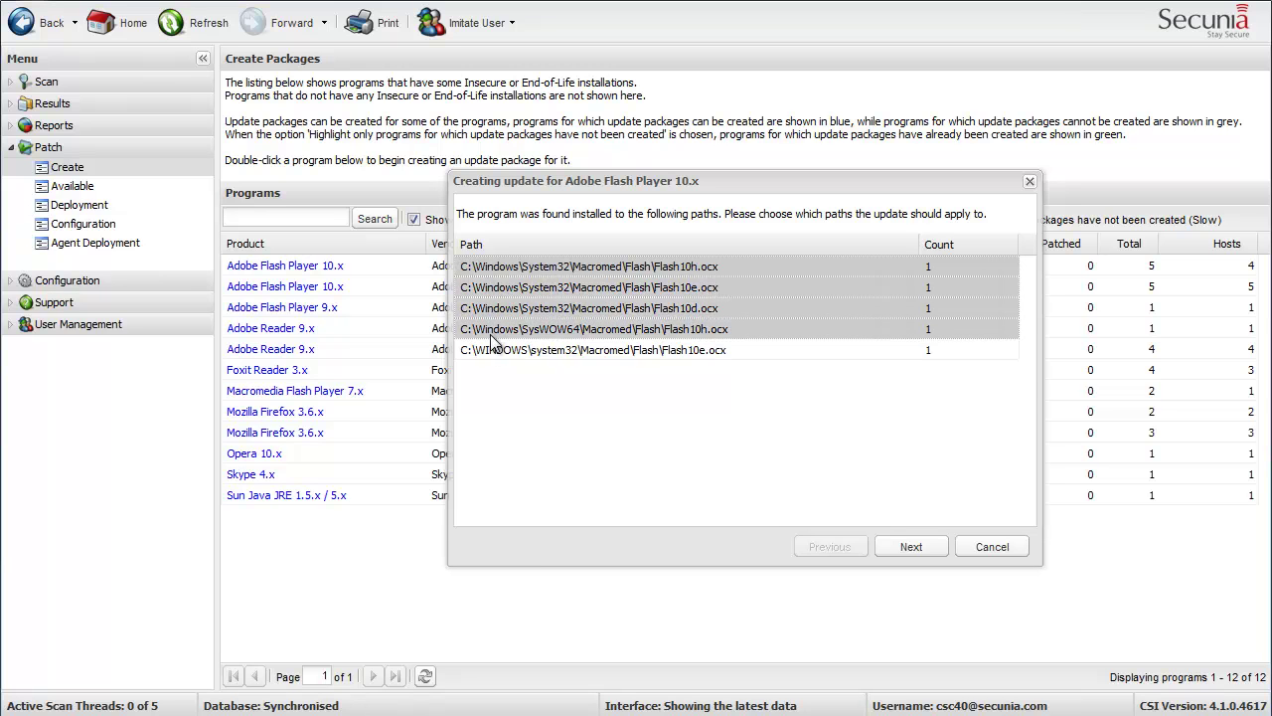
left_click(492, 349, "ctrl")
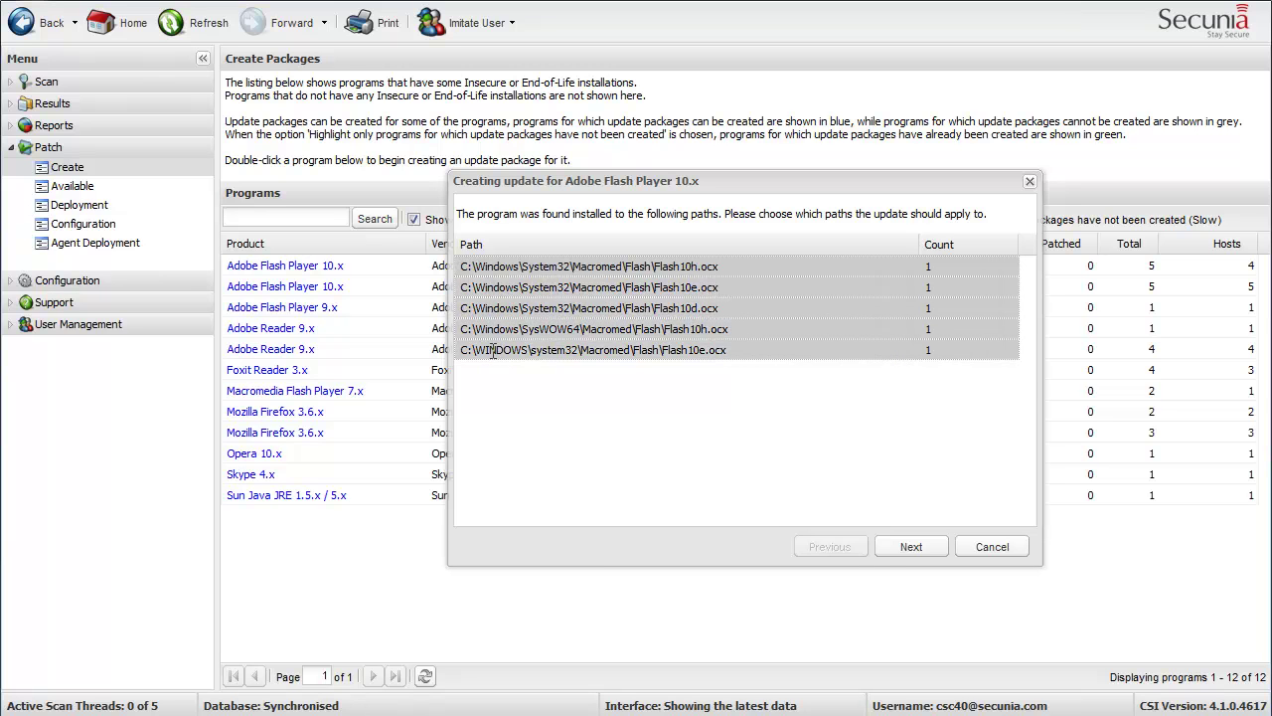
left_click(912, 548)
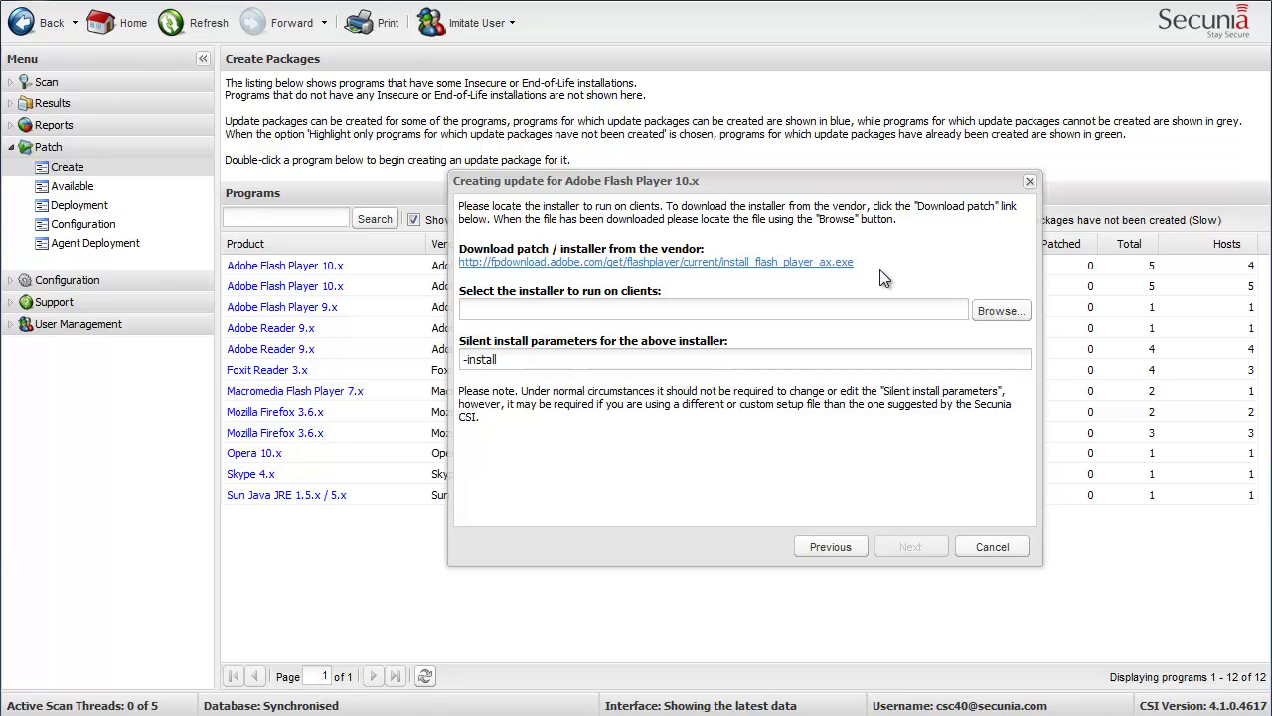
- Select install_flash_player_ax from Downloads as the installer and publish the package under the suggested name, keeping the -install parameter
left_click(985, 312)
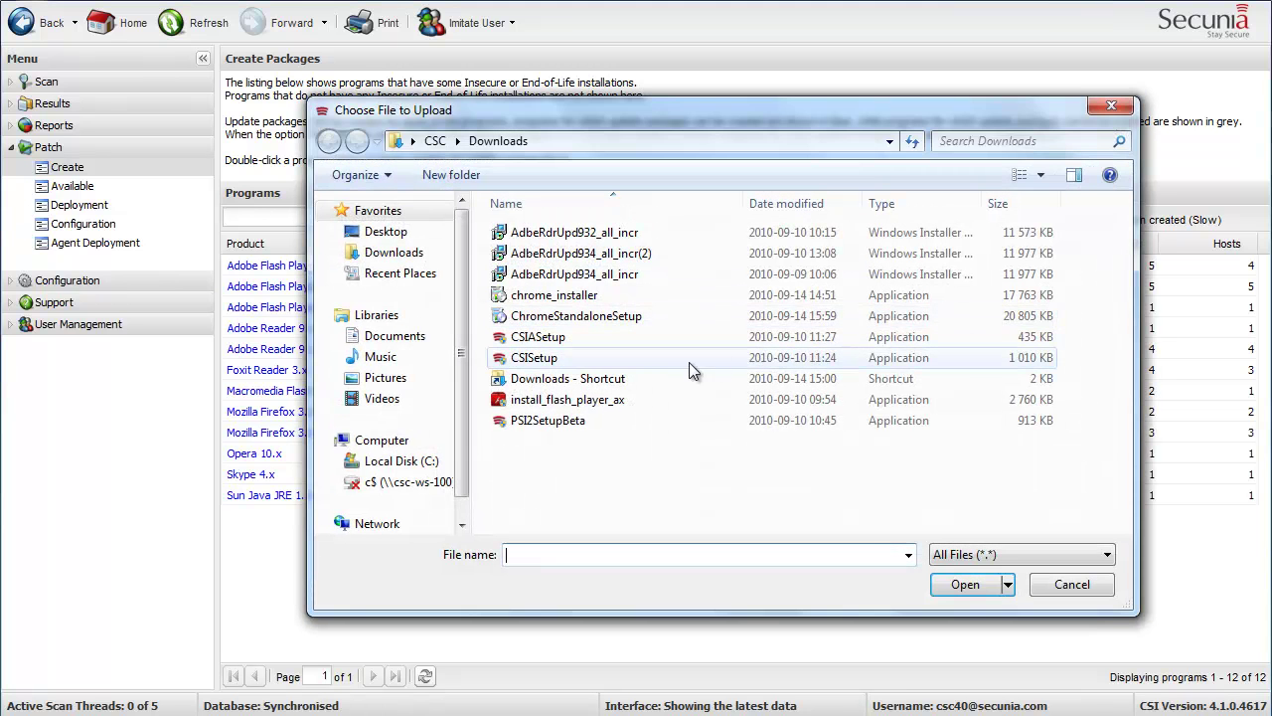
left_click(609, 408)
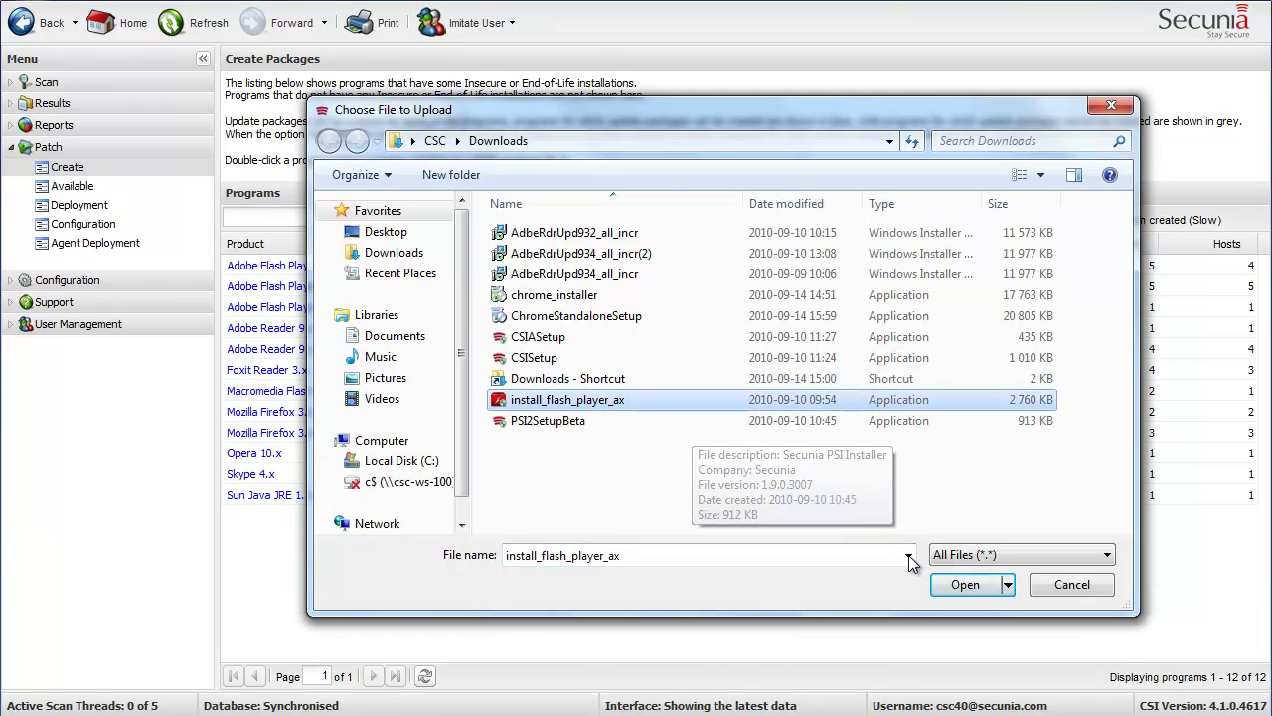
left_click(959, 587)
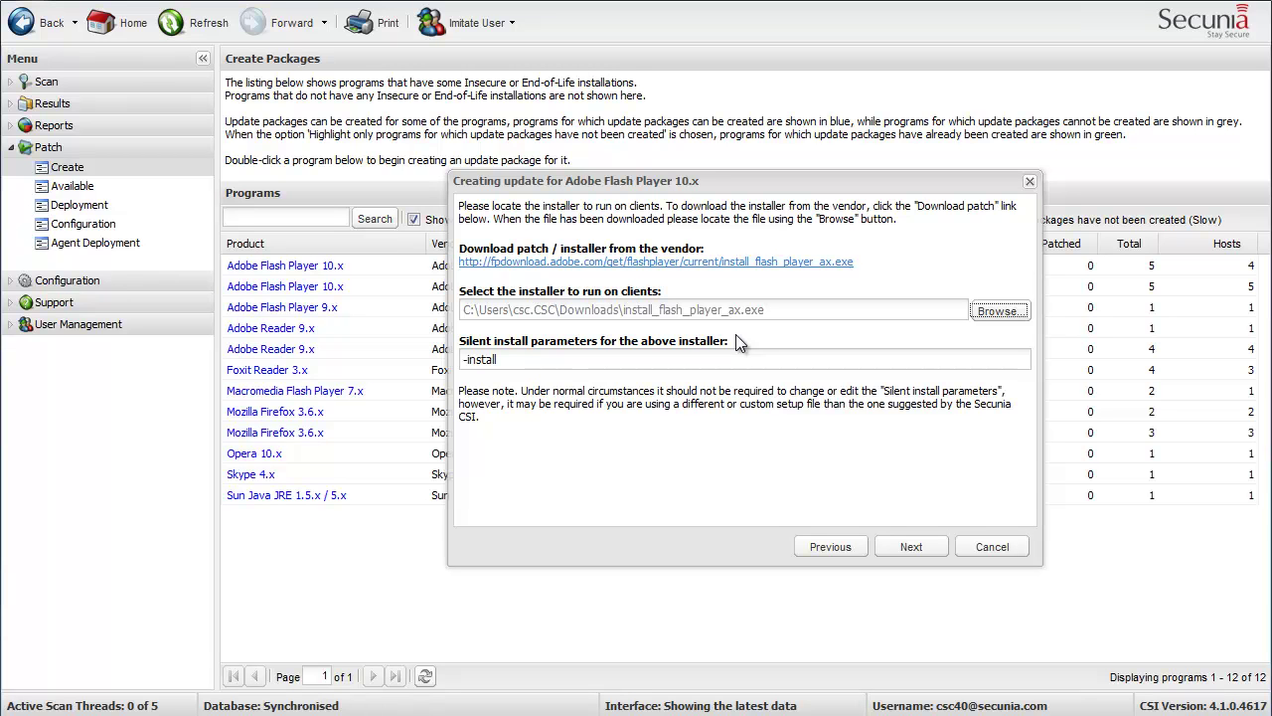
left_click(891, 546)
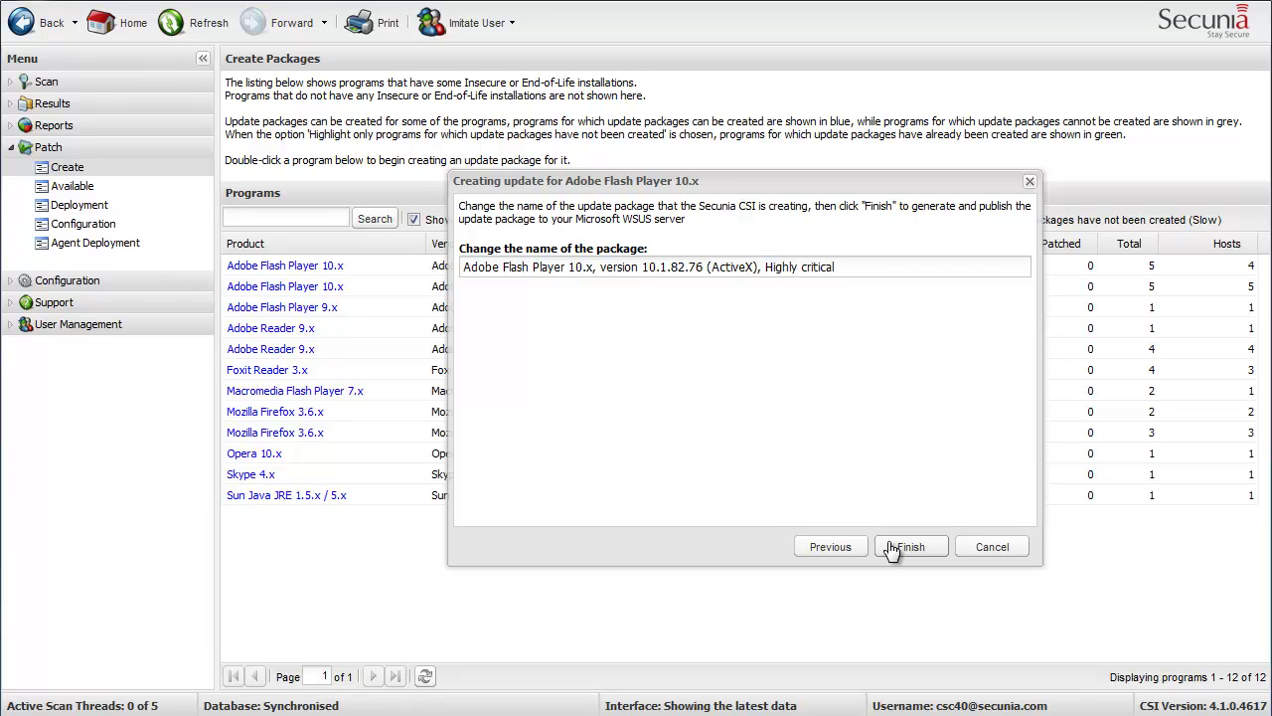
left_click(891, 547)
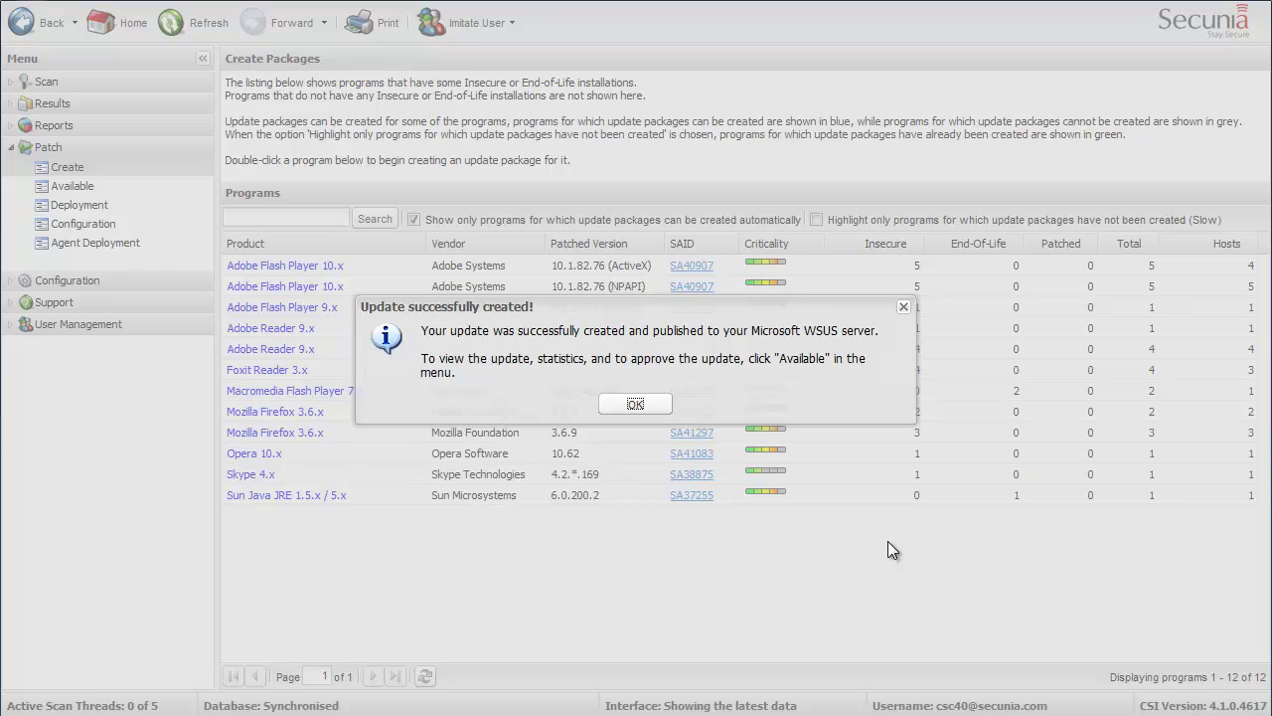
left_click(657, 408)
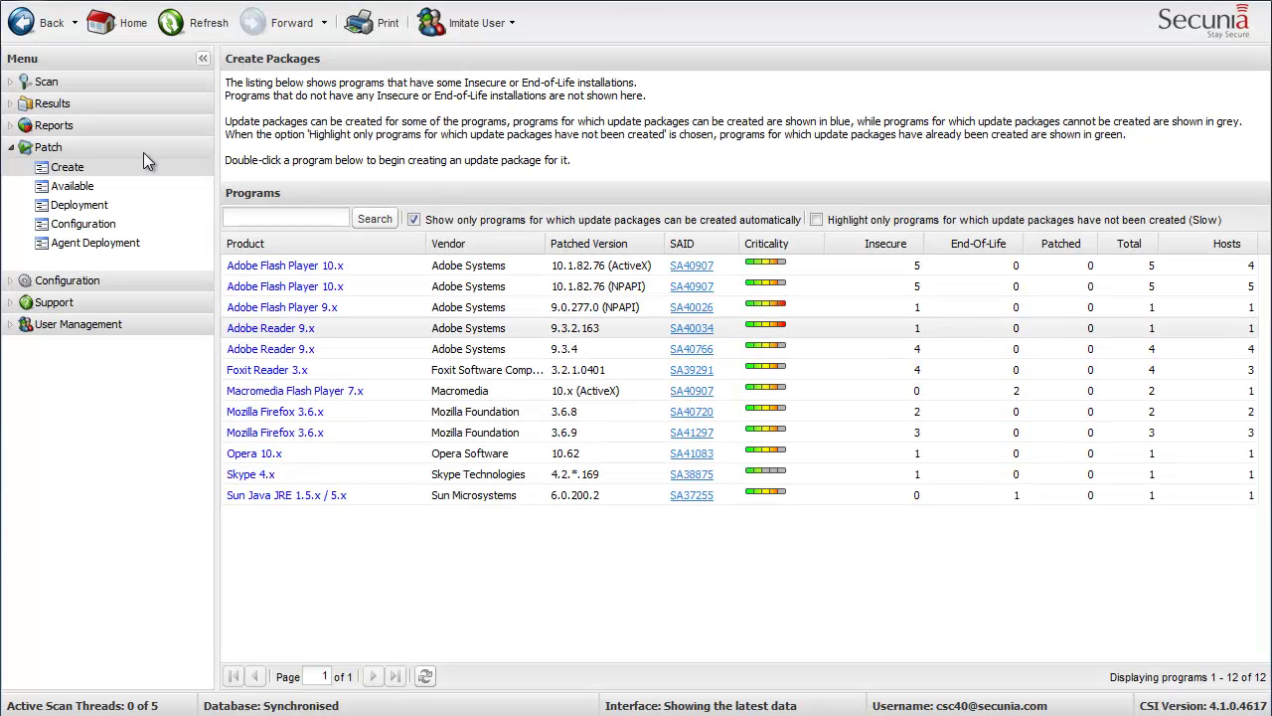
- Approve the available Adobe Flash Player 10.x package for the TestGroup computers without a deadline
left_click(88, 189)
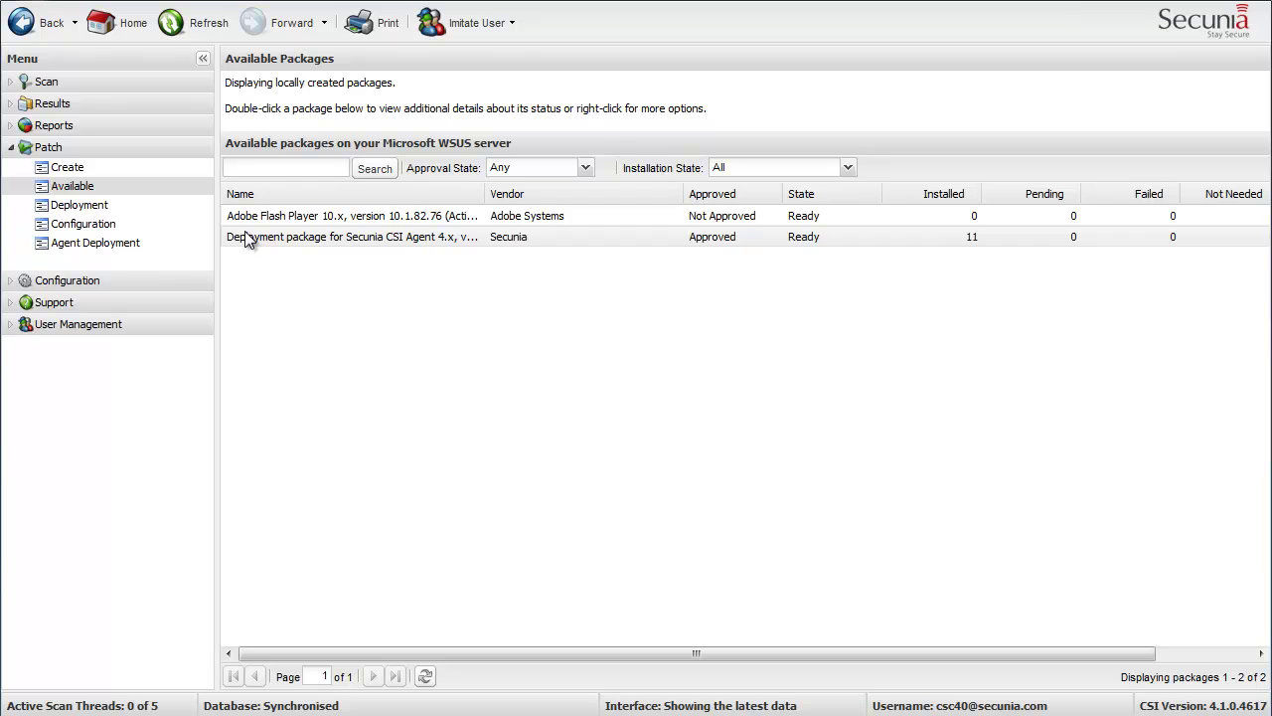
right_click(677, 217)
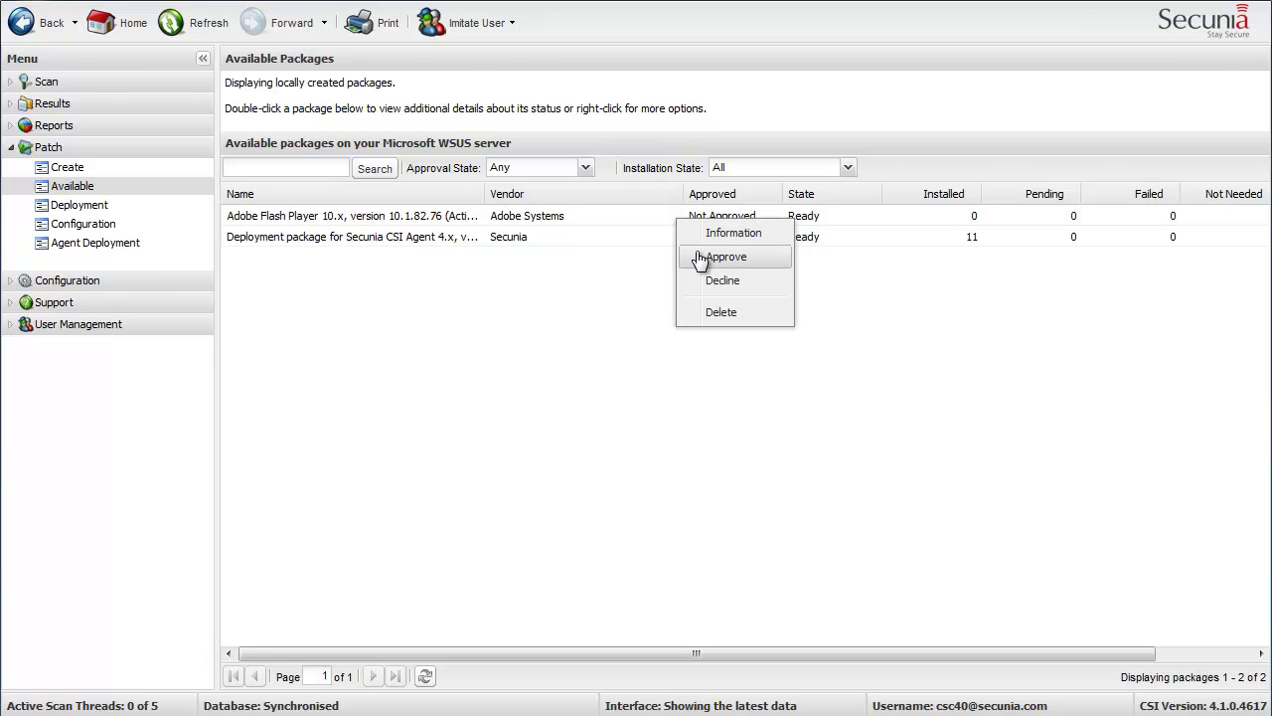
left_click(701, 257)
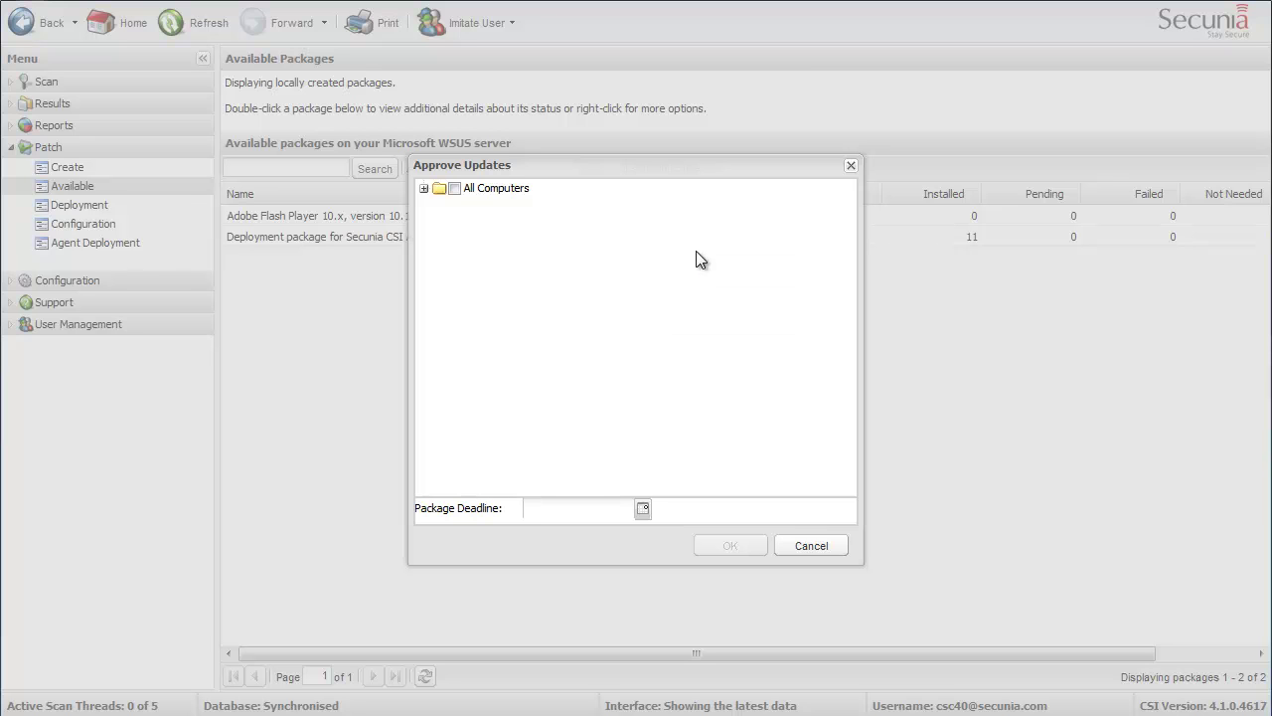
left_click(425, 189)
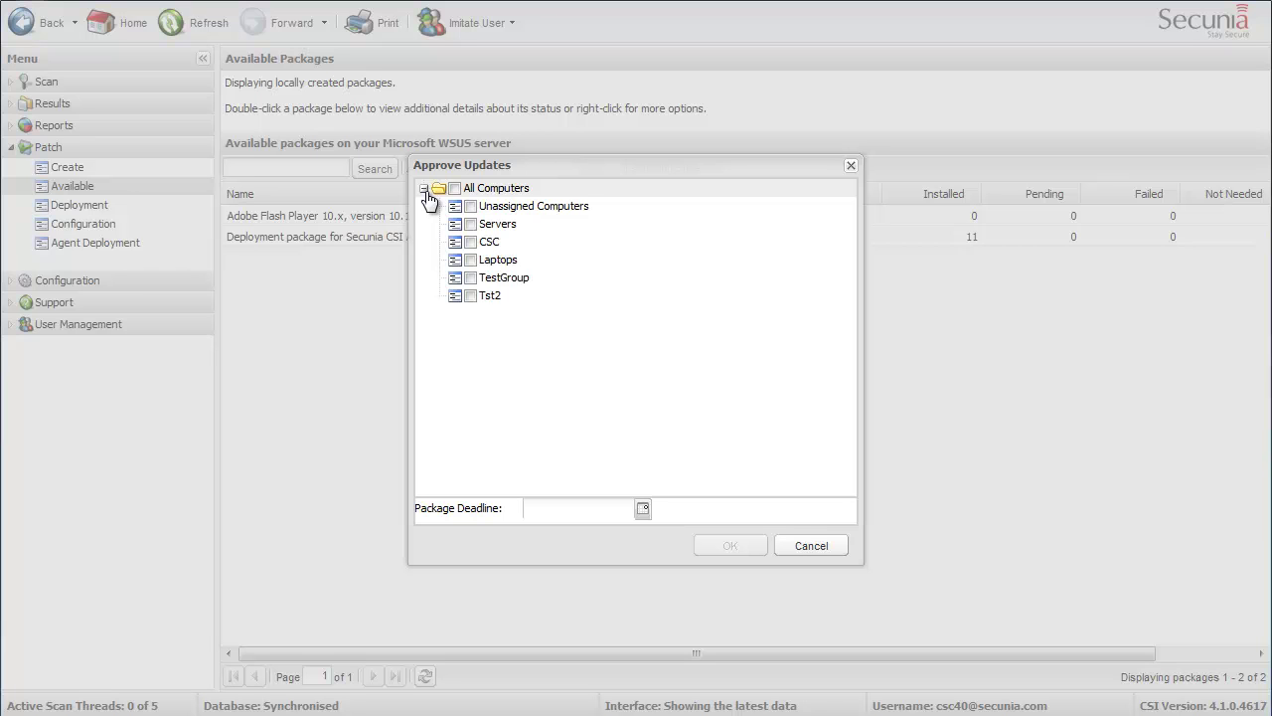
left_click(471, 280)
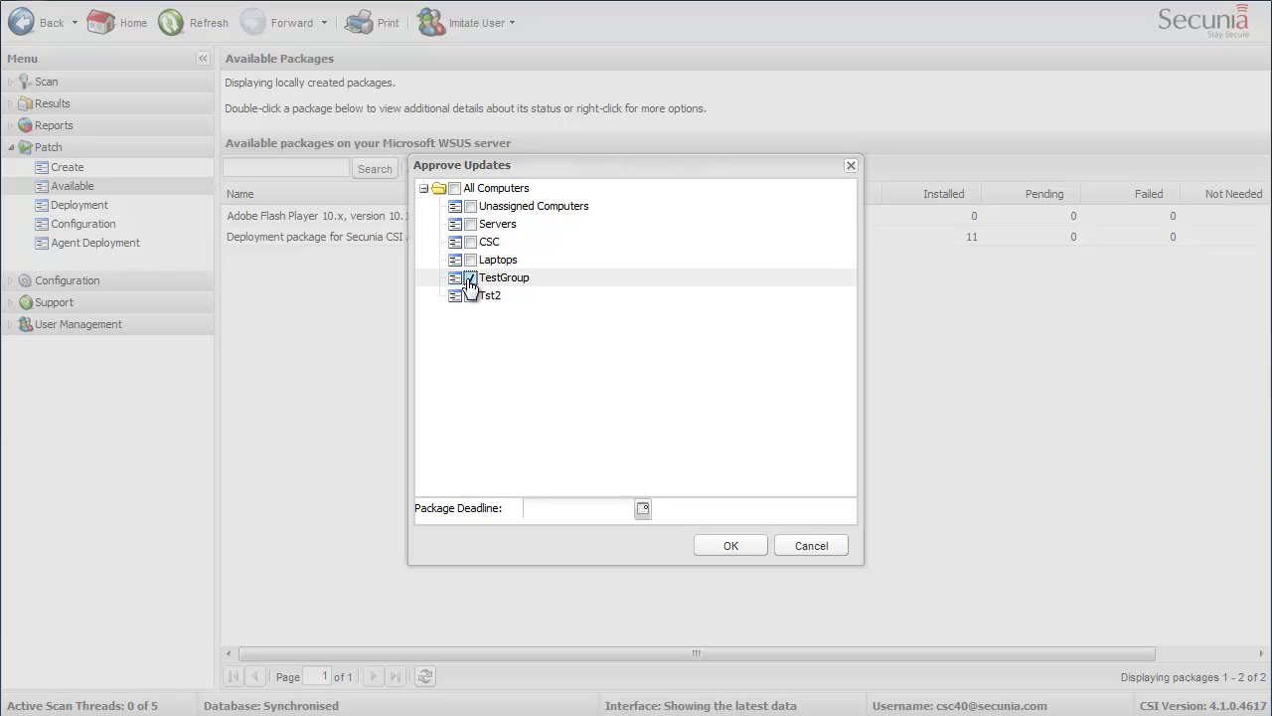
left_click(754, 551)
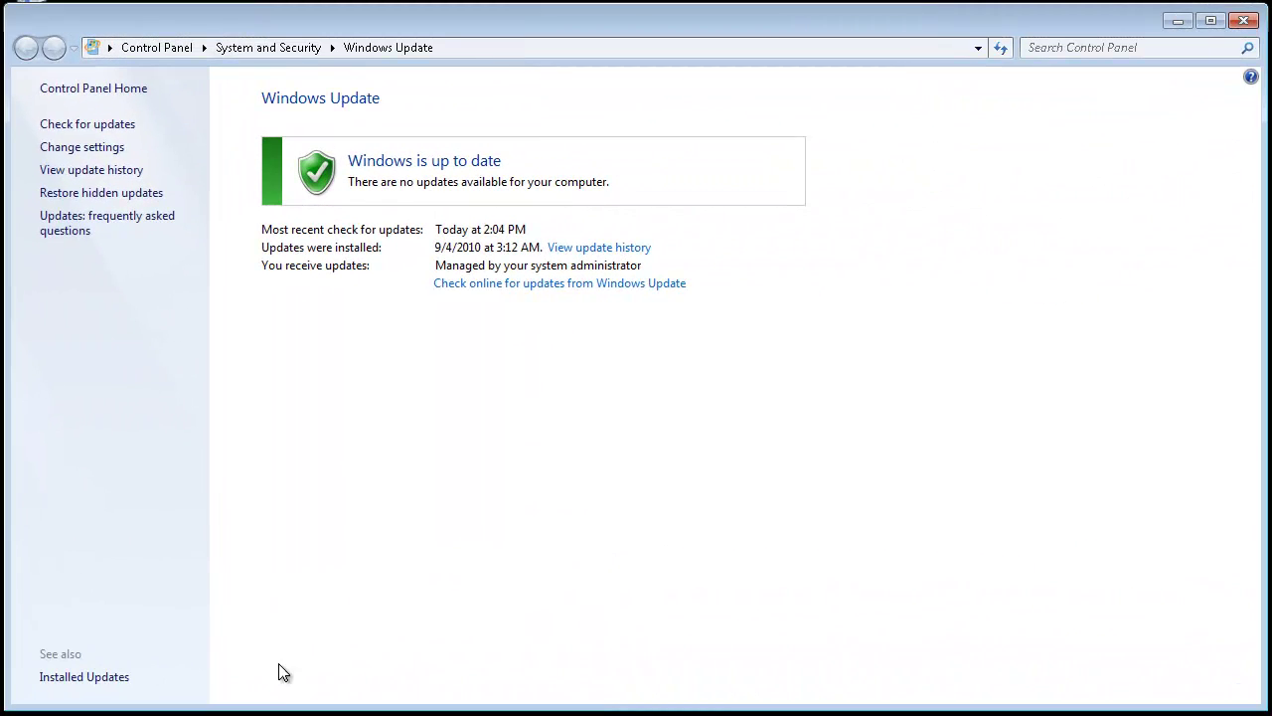
- In Windows Update on the client, check for updates and install both the Secunia CSI Agent and Adobe Flash Player packages
left_click(66, 132)
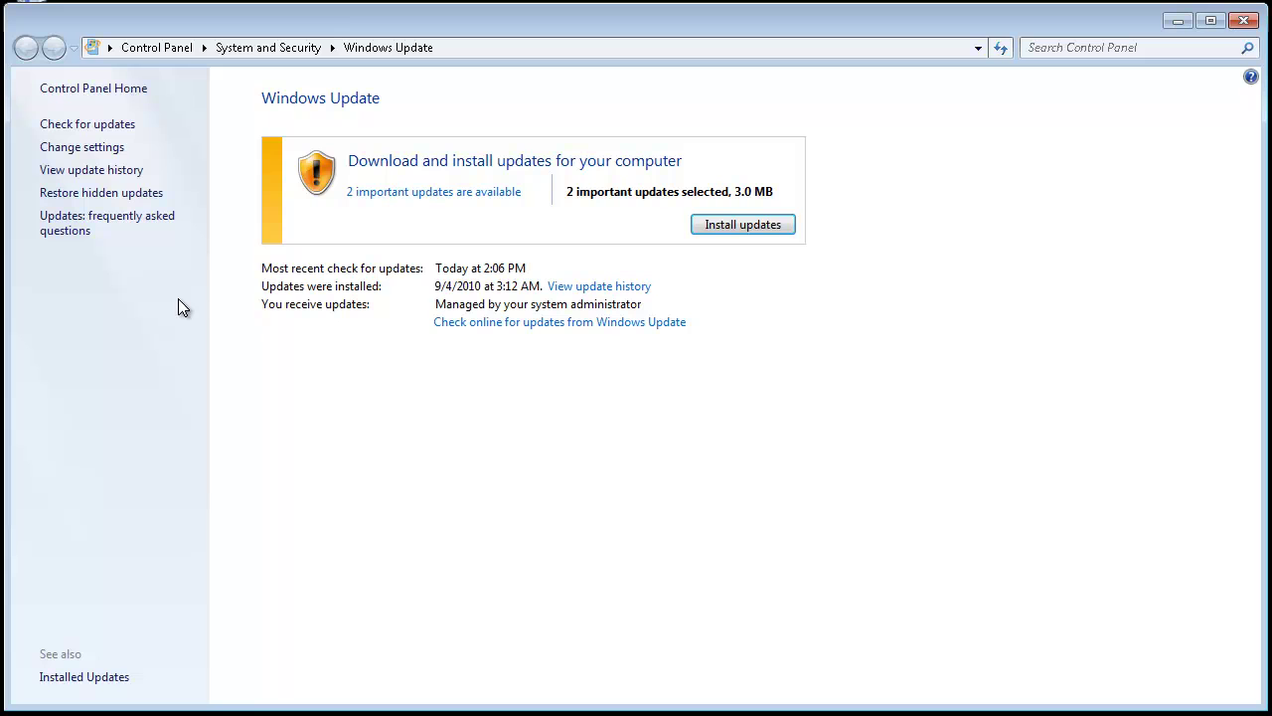
left_click(406, 193)
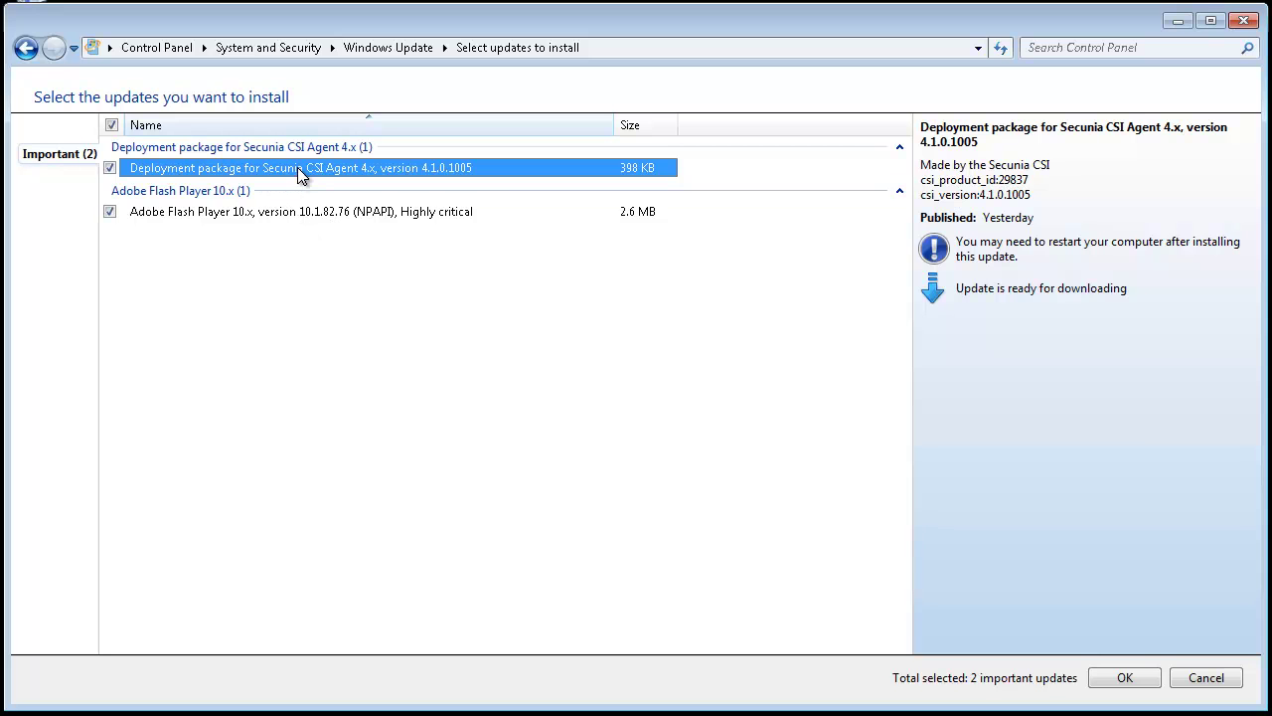
left_click(305, 217)
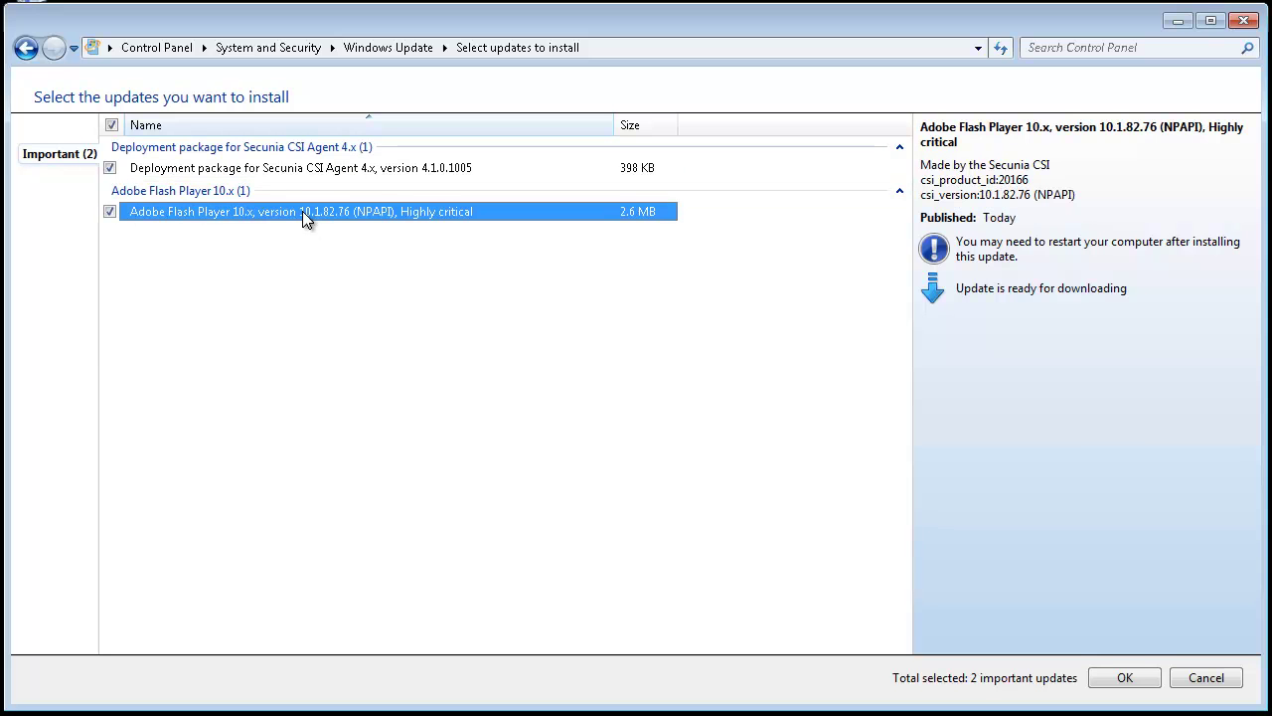
left_click(1131, 677)
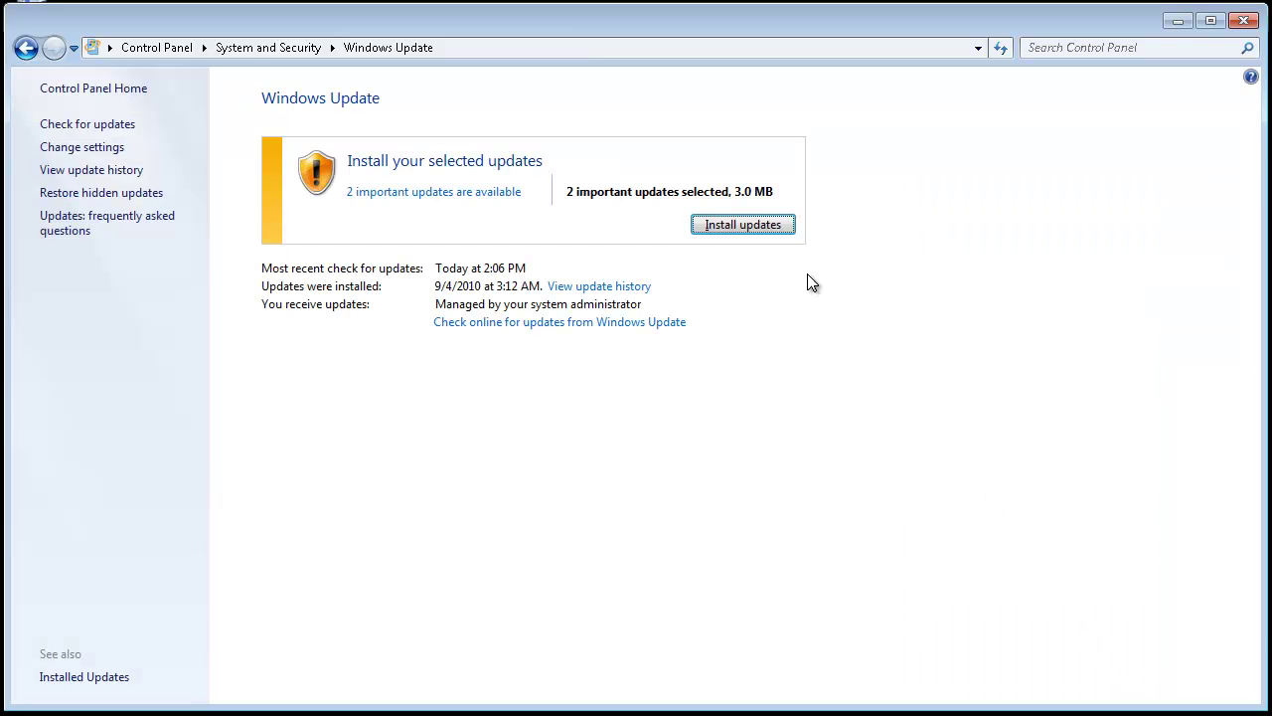
left_click(749, 225)
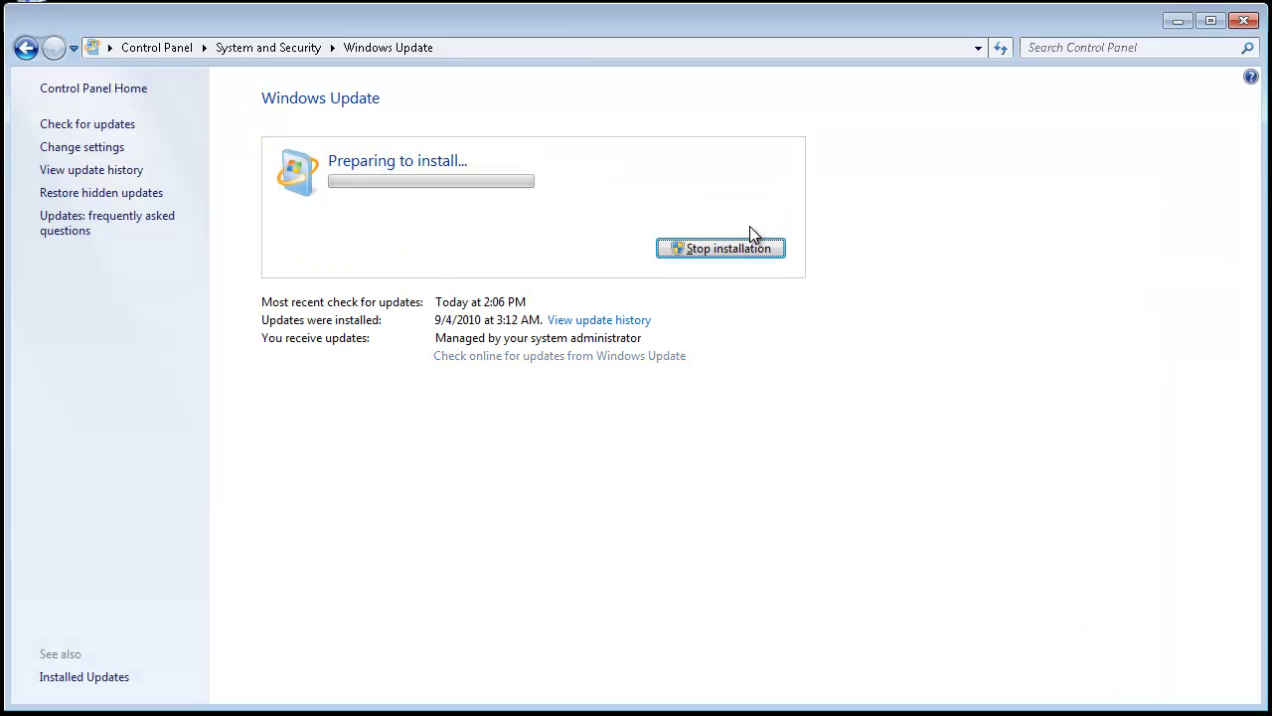